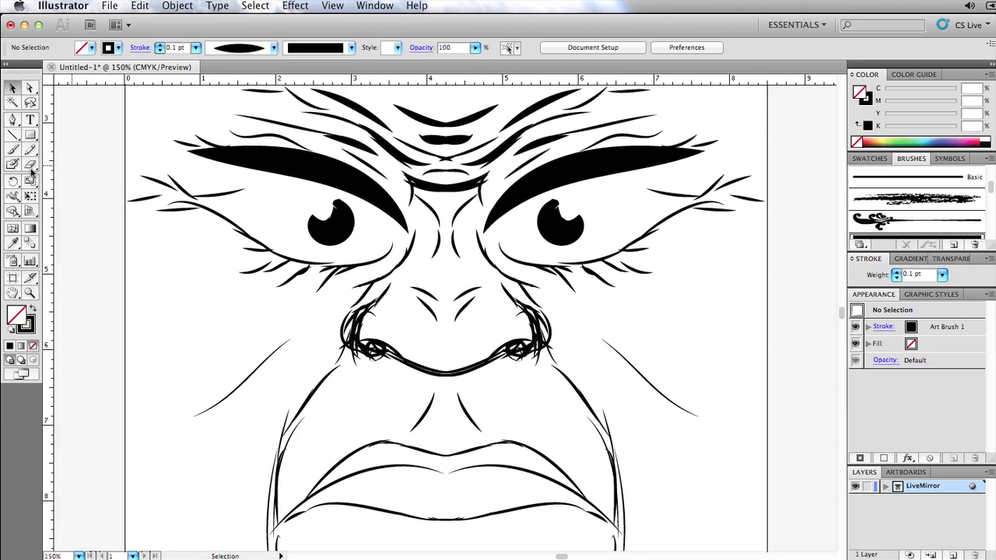
Paint extra wrinkle strokes with the Paintbrush around the nose bridge, under the eye and along the cheek of the mirrored face.
{"action": "left_click", "coordinate": [11, 151]}
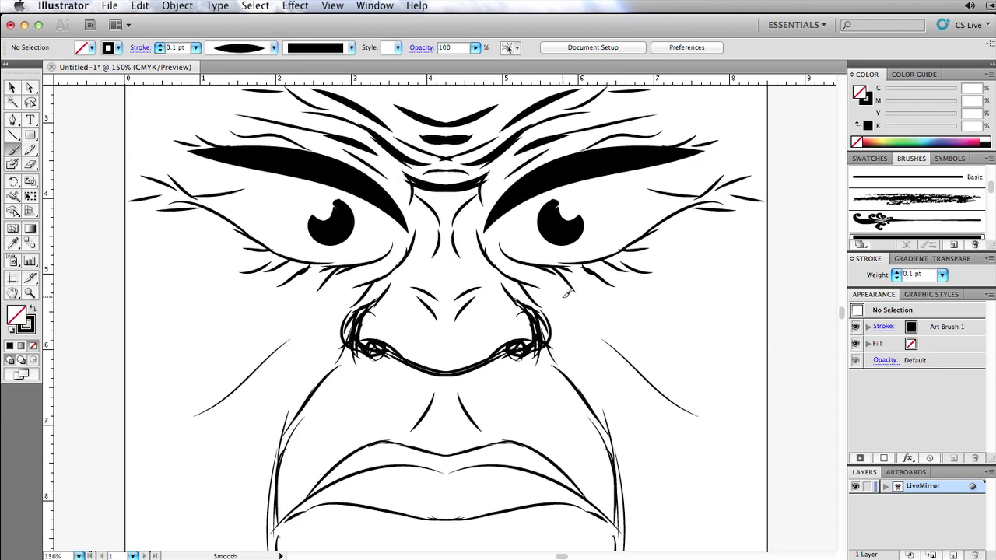
{"action": "mouse_move", "coordinate": [566, 293]}
{"action": "left_mouse_down"}
{"action": "mouse_move", "coordinate": [634, 347]}
{"action": "mouse_move", "coordinate": [611, 350]}
{"action": "mouse_move", "coordinate": [584, 329]}
{"action": "mouse_move", "coordinate": [568, 345]}
{"action": "mouse_move", "coordinate": [553, 333]}
{"action": "mouse_move", "coordinate": [567, 374]}
{"action": "mouse_move", "coordinate": [611, 388]}
{"action": "mouse_move", "coordinate": [553, 367]}
{"action": "mouse_move", "coordinate": [570, 369]}
{"action": "mouse_move", "coordinate": [578, 392]}
{"action": "mouse_move", "coordinate": [611, 436]}
{"action": "left_mouse_up"}
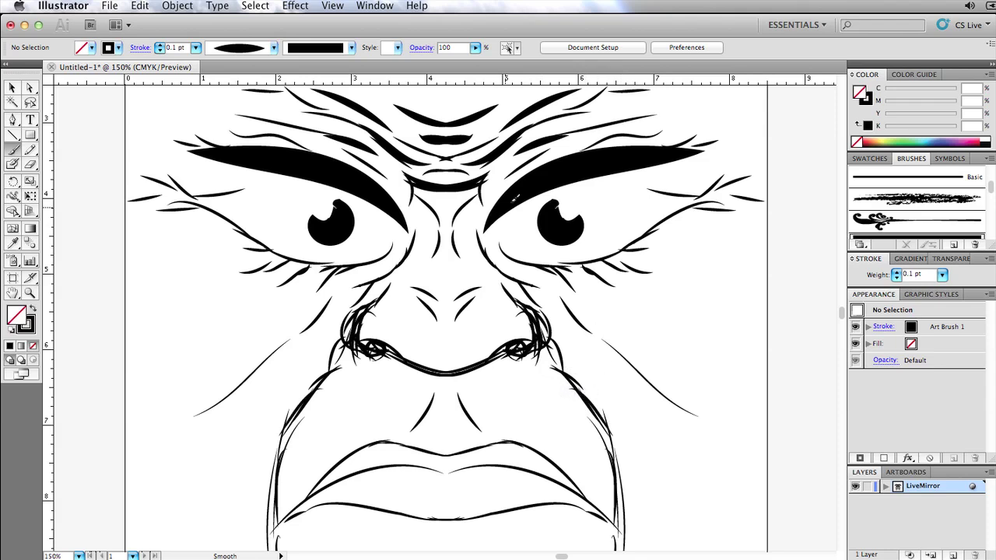
{"action": "mouse_move", "coordinate": [480, 255]}
{"action": "left_mouse_down"}
{"action": "mouse_move", "coordinate": [471, 224]}
{"action": "mouse_move", "coordinate": [457, 254]}
{"action": "mouse_move", "coordinate": [467, 271]}
{"action": "left_mouse_up"}
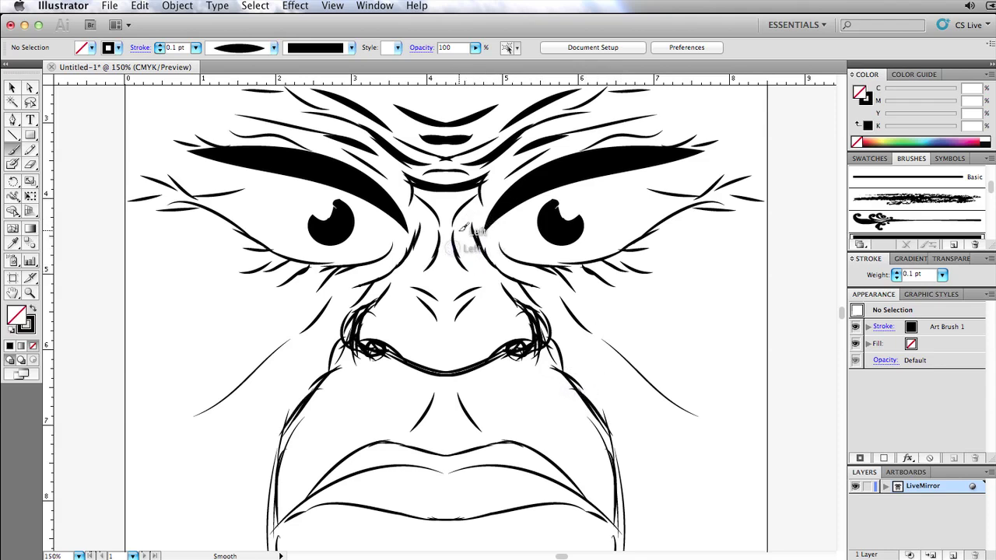
{"action": "mouse_move", "coordinate": [460, 231]}
{"action": "left_mouse_down"}
{"action": "mouse_move", "coordinate": [531, 274]}
{"action": "mouse_move", "coordinate": [475, 189]}
{"action": "mouse_move", "coordinate": [473, 208]}
{"action": "mouse_move", "coordinate": [497, 191]}
{"action": "mouse_move", "coordinate": [475, 196]}
{"action": "mouse_move", "coordinate": [535, 184]}
{"action": "mouse_move", "coordinate": [498, 183]}
{"action": "mouse_move", "coordinate": [477, 203]}
{"action": "left_mouse_up"}
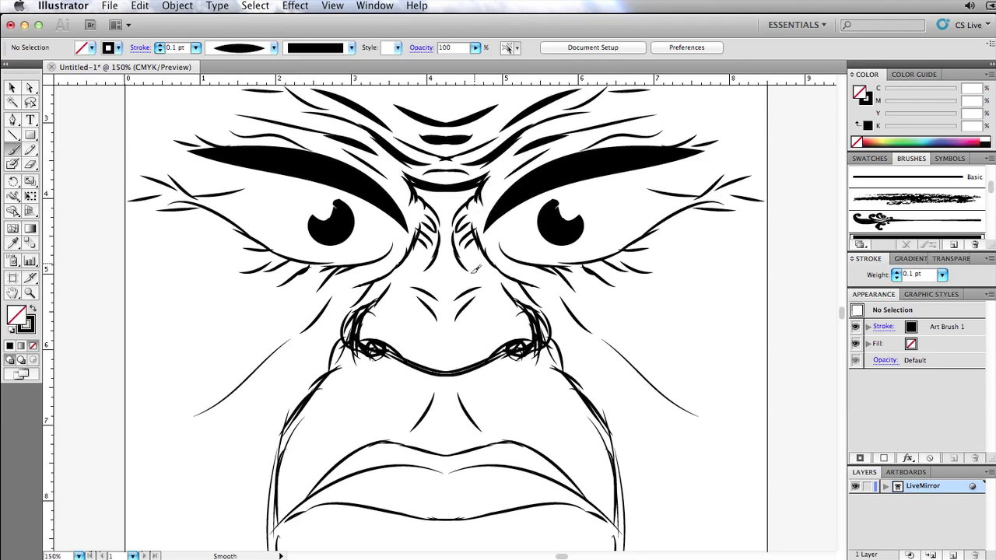
{"action": "mouse_move", "coordinate": [479, 237]}
{"action": "left_mouse_down"}
{"action": "mouse_move", "coordinate": [517, 289]}
{"action": "mouse_move", "coordinate": [549, 285]}
{"action": "mouse_move", "coordinate": [555, 307]}
{"action": "mouse_move", "coordinate": [552, 290]}
{"action": "mouse_move", "coordinate": [573, 291]}
{"action": "mouse_move", "coordinate": [599, 322]}
{"action": "left_mouse_up"}
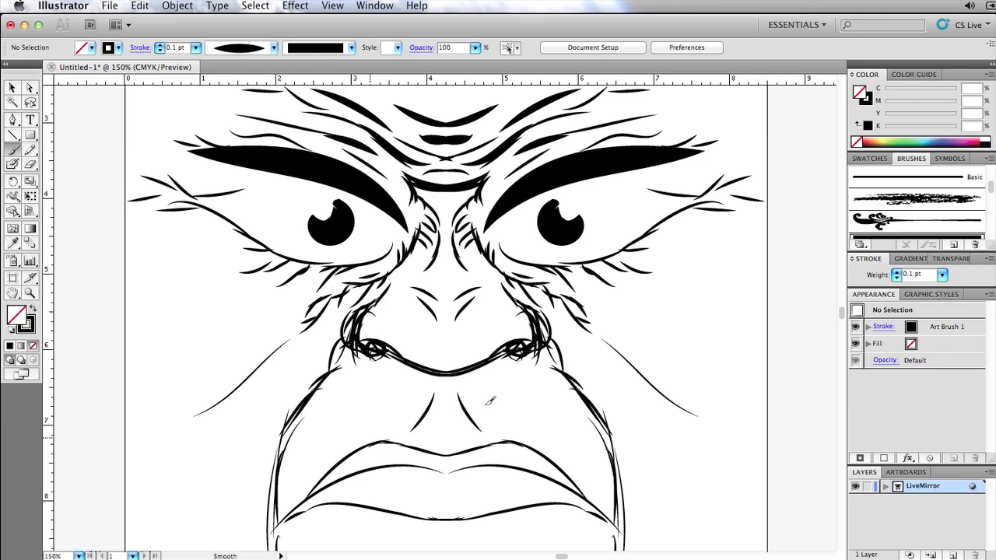
Create a new Letter-size CMYK document named LiveMirror.
{"action": "left_click", "coordinate": [109, 5]}
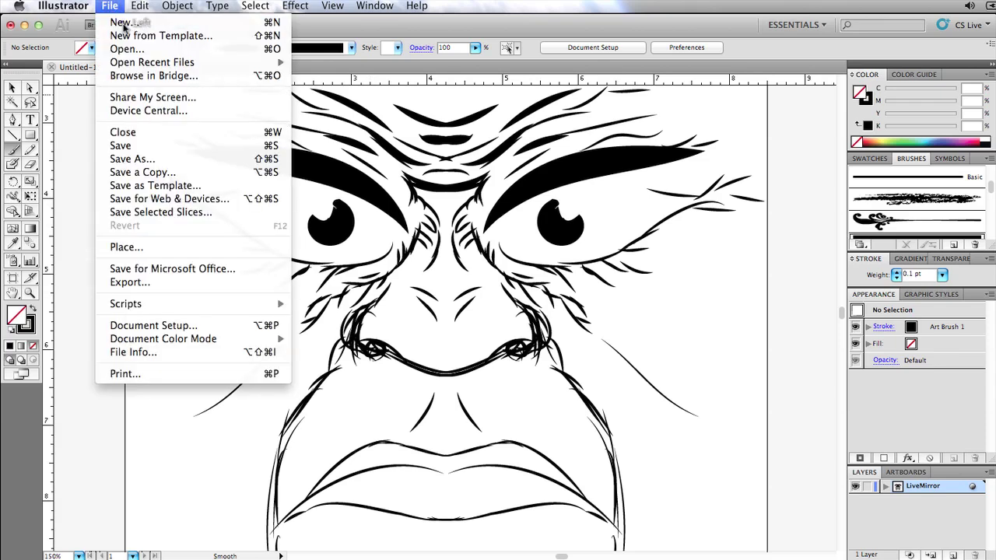
{"action": "left_click", "coordinate": [124, 20]}
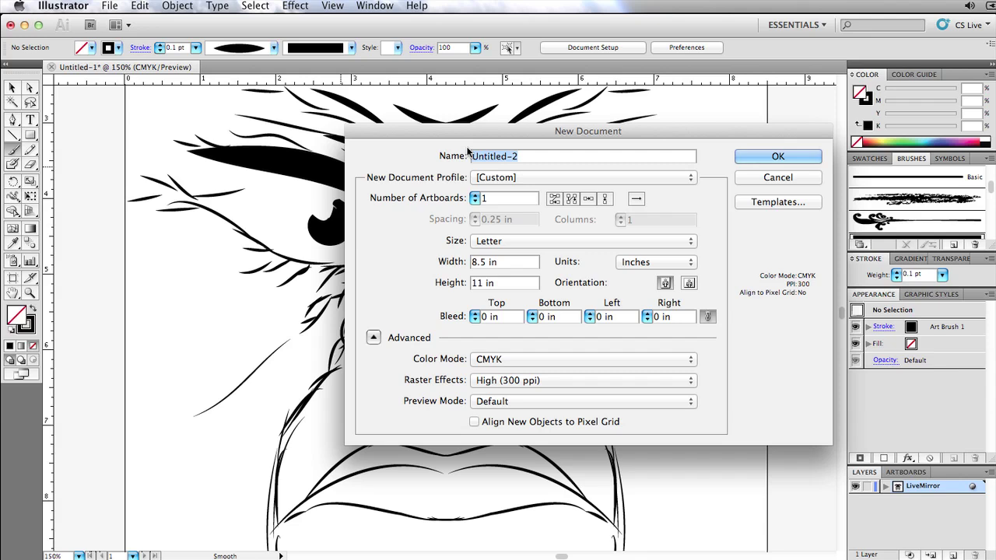
{"action": "type", "text": "Live"}
{"action": "key", "text": "BackSpace"}
{"action": "key", "text": "BackSpace"}
{"action": "key", "text": "BackSpace"}
{"action": "type", "text": "iveMirror"}
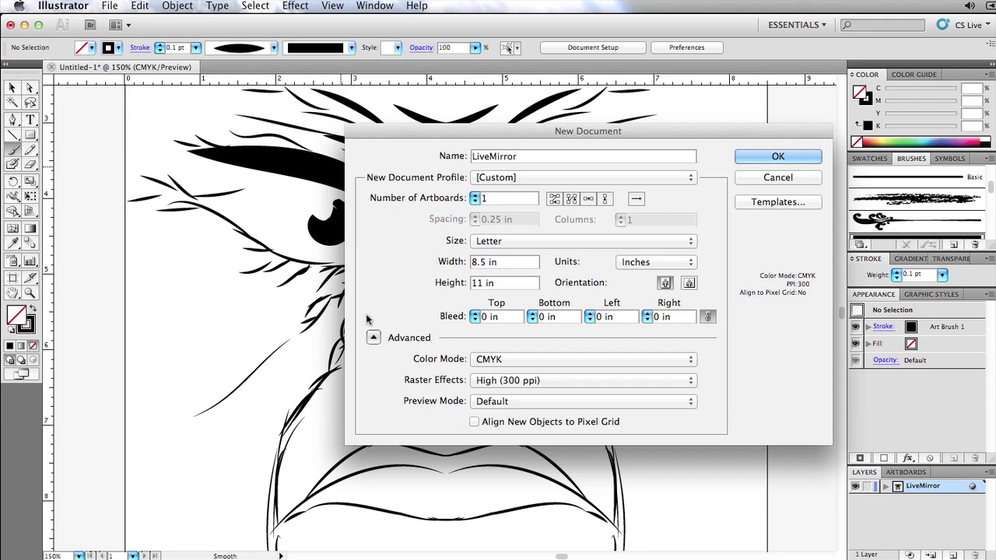
{"action": "left_click", "coordinate": [792, 158]}
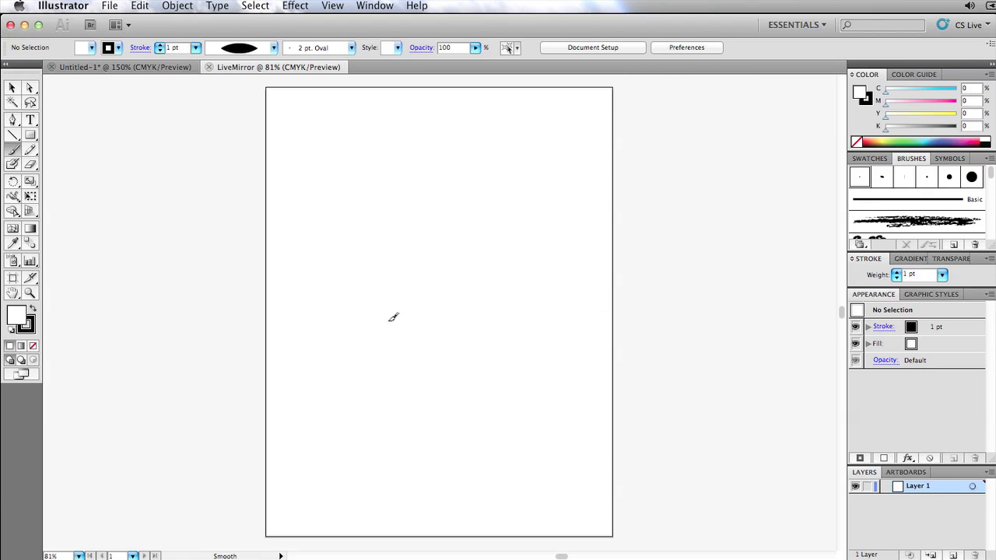
Create a 12 x 12 in rectangle and centre it horizontally and vertically on the artboard.
{"action": "left_click", "coordinate": [34, 136]}
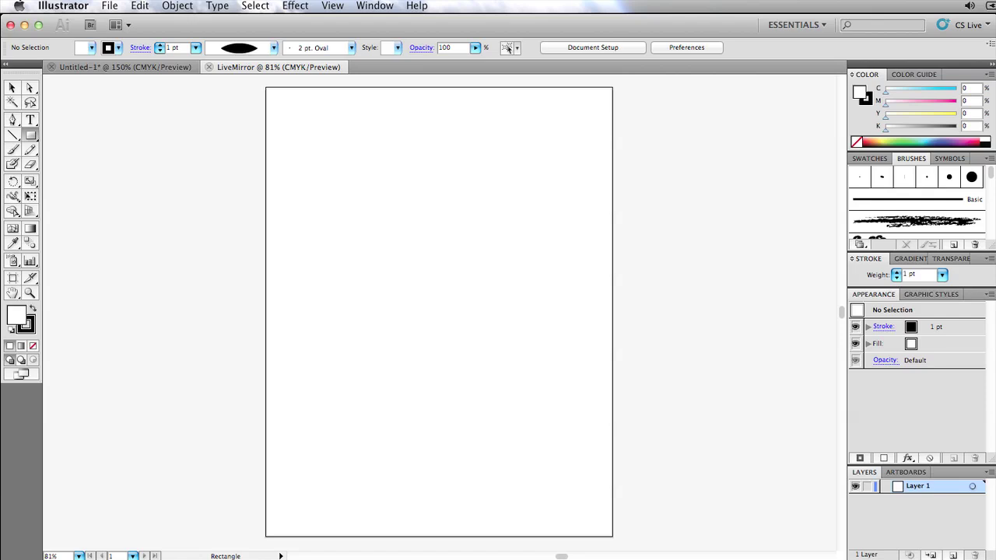
{"action": "left_click", "coordinate": [440, 290]}
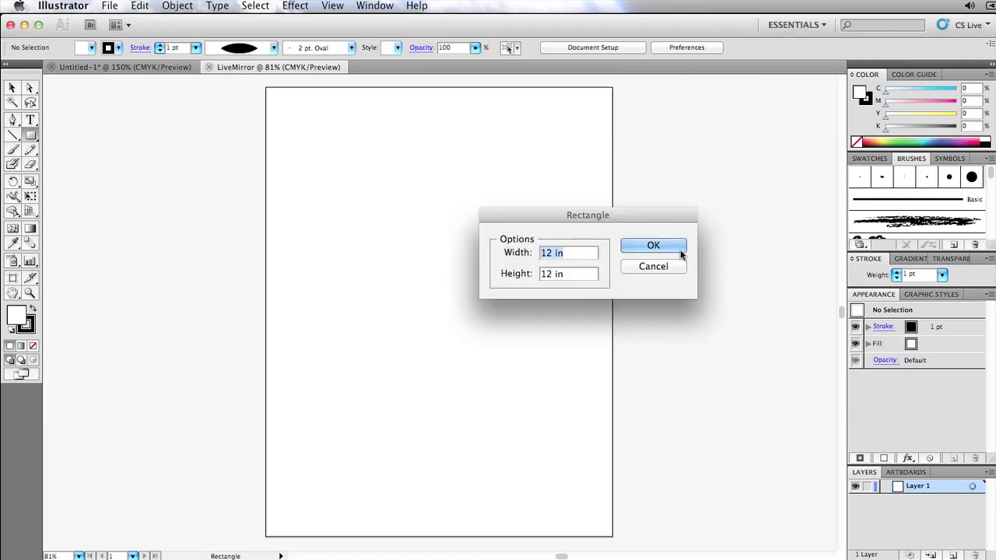
{"action": "left_click", "coordinate": [656, 246]}
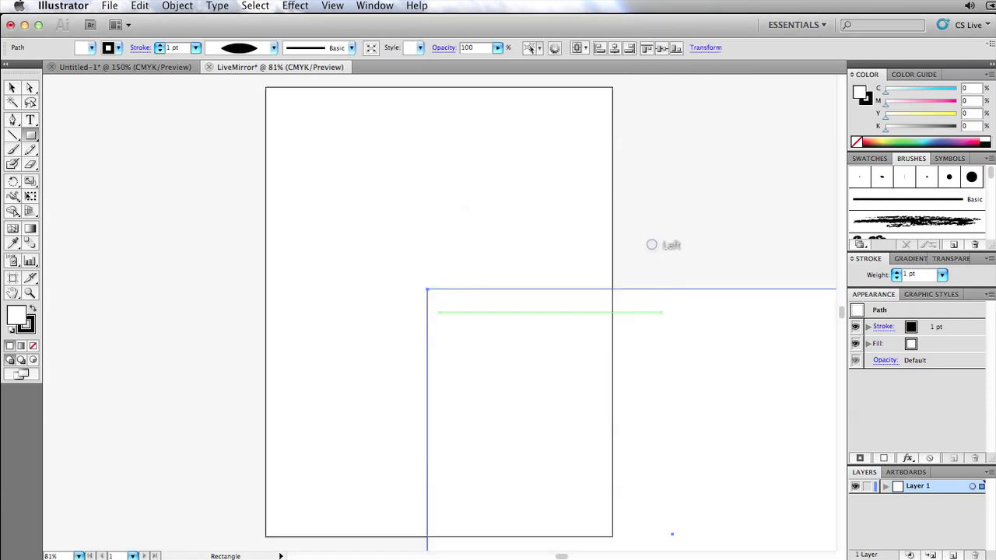
{"action": "left_click", "coordinate": [614, 48]}
{"action": "left_click", "coordinate": [661, 47]}
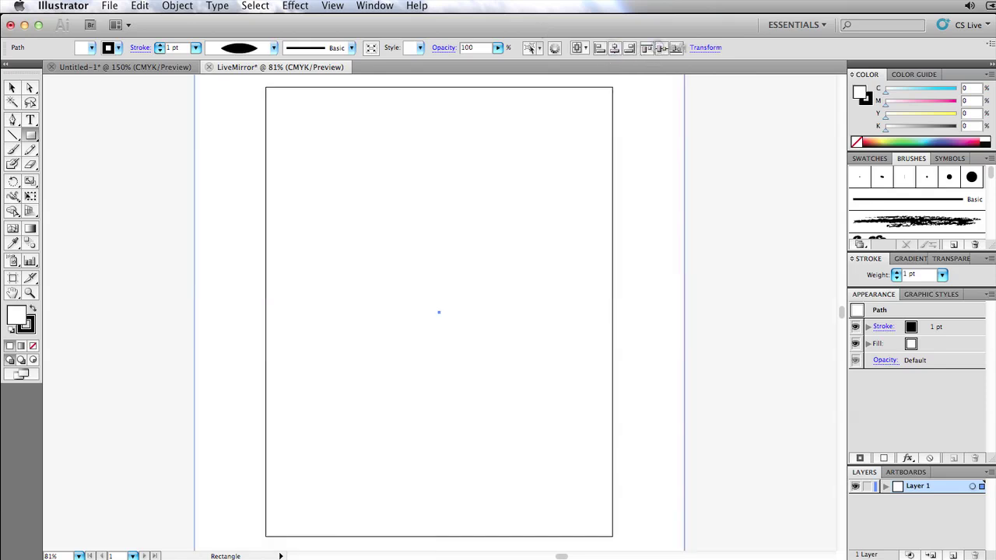
Show the rulers and place a vertical guide through the rectangle's centre at X 4.25 in.
{"action": "left_click", "coordinate": [12, 87]}
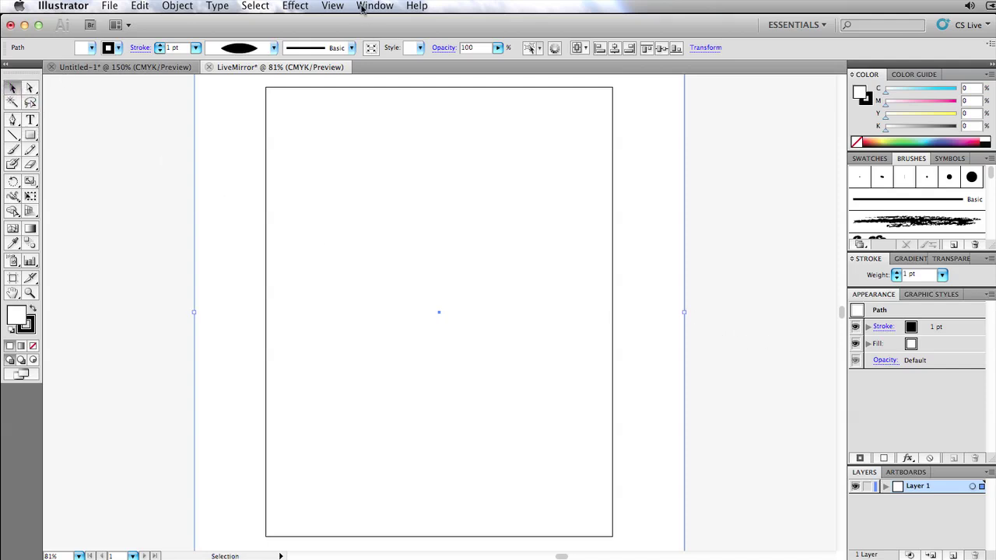
{"action": "left_click", "coordinate": [334, 7]}
{"action": "mouse_move", "coordinate": [363, 393]}
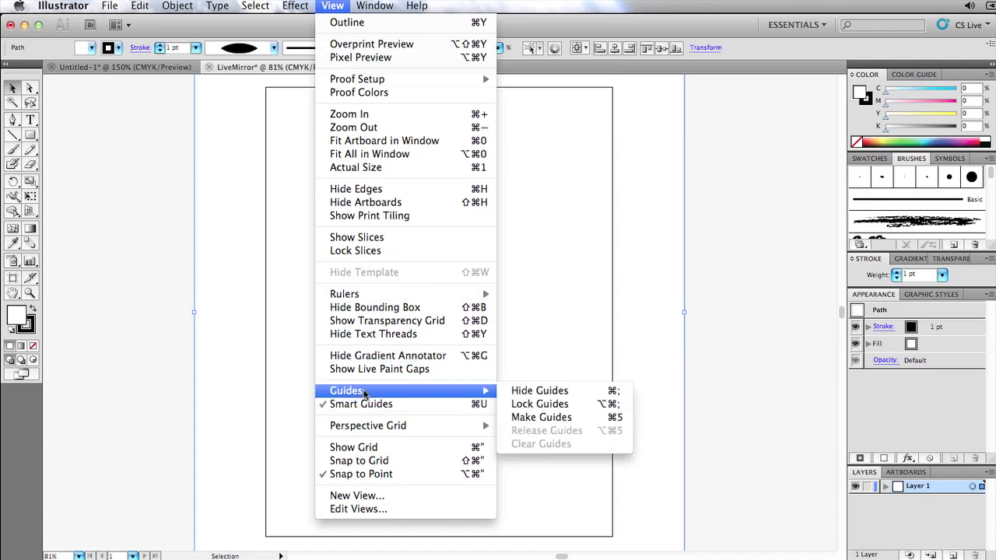
{"action": "mouse_move", "coordinate": [397, 296]}
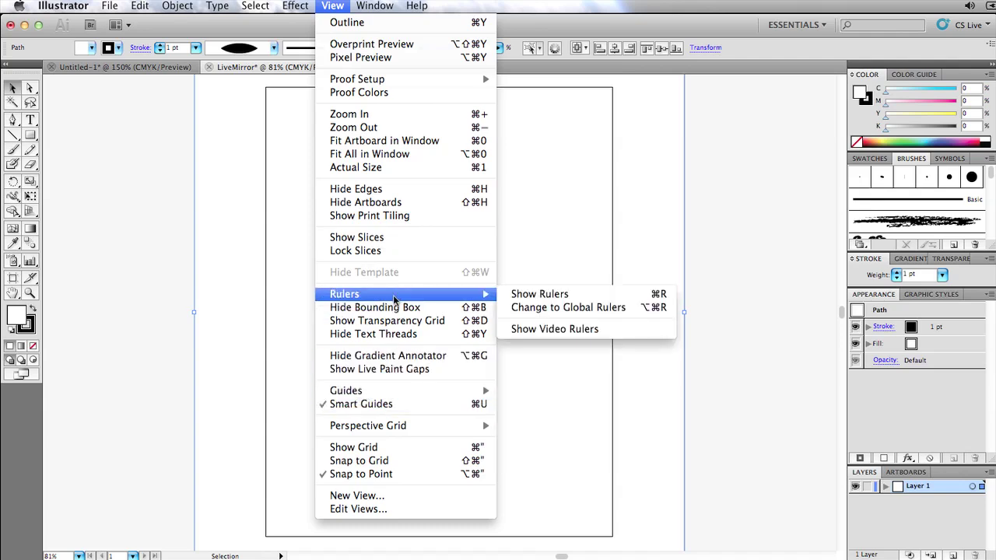
{"action": "left_click", "coordinate": [538, 295]}
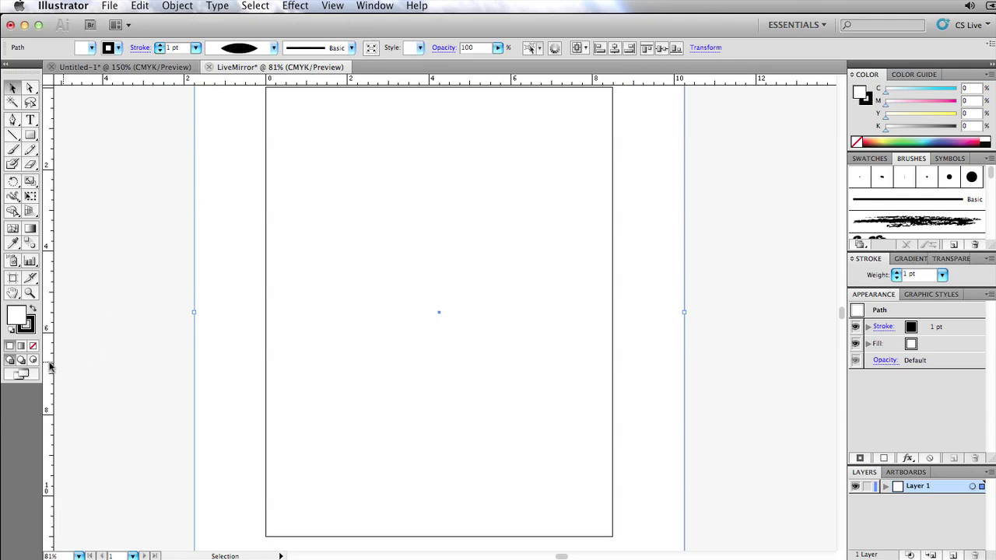
{"action": "left_click_drag", "start_coordinate": [50, 366], "coordinate": [441, 314]}
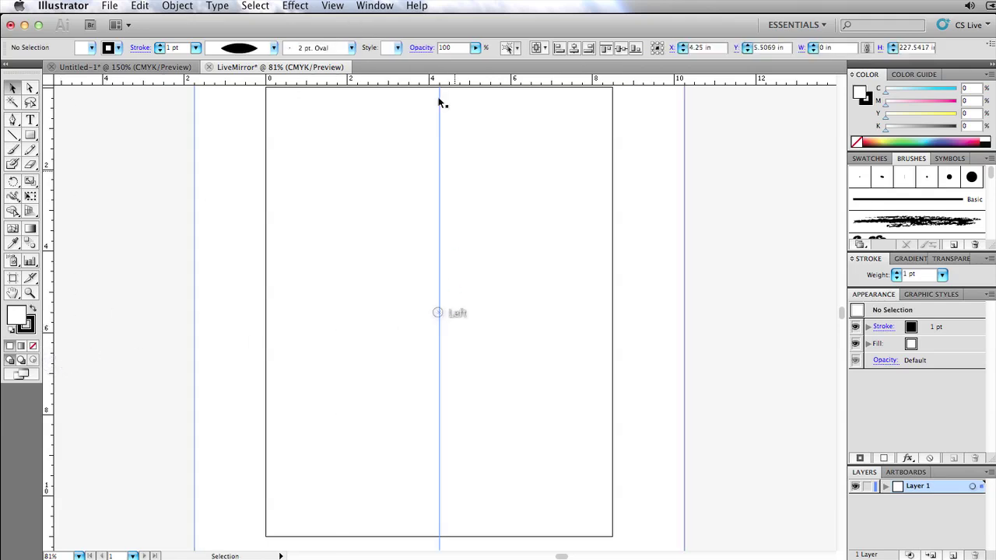
{"action": "left_click", "coordinate": [333, 6]}
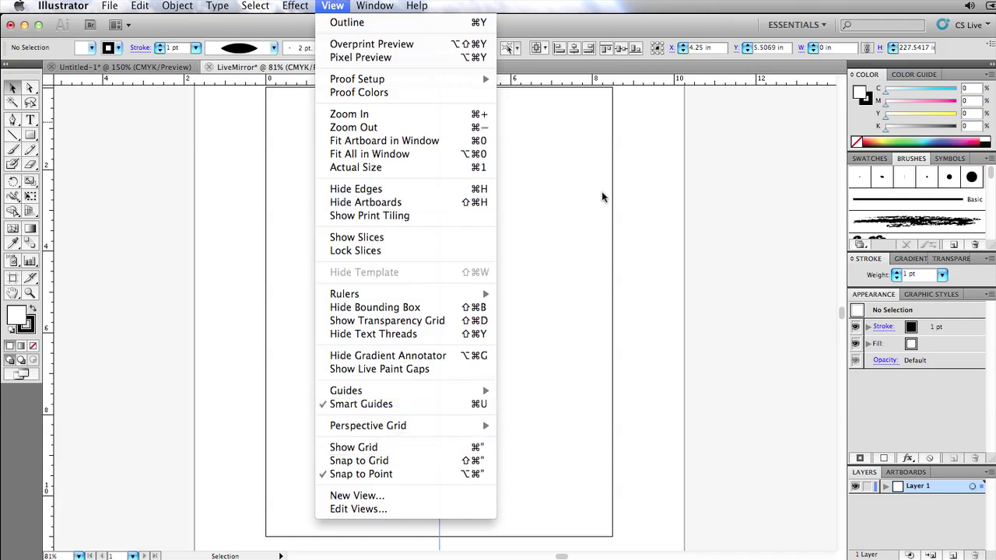
{"action": "left_click", "coordinate": [589, 81]}
{"action": "left_click_drag", "start_coordinate": [552, 80], "coordinate": [448, 307]}
{"action": "key", "text": "super+z"}
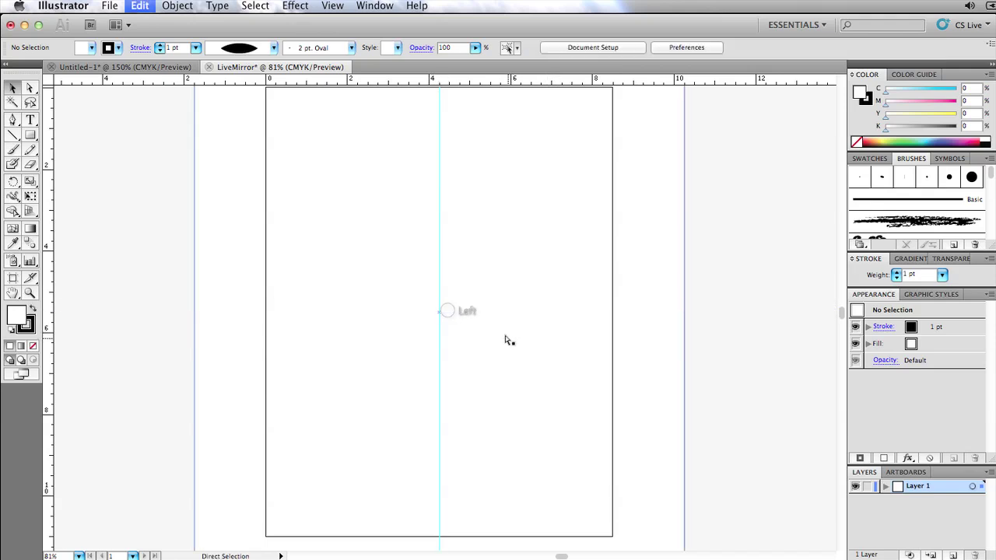
Select the rectangle to reveal its centre point and place a horizontal guide through it at Y 5.5 in.
{"action": "left_click", "coordinate": [7, 86]}
{"action": "left_click_drag", "start_coordinate": [718, 229], "coordinate": [568, 329]}
{"action": "left_click_drag", "start_coordinate": [509, 79], "coordinate": [440, 313]}
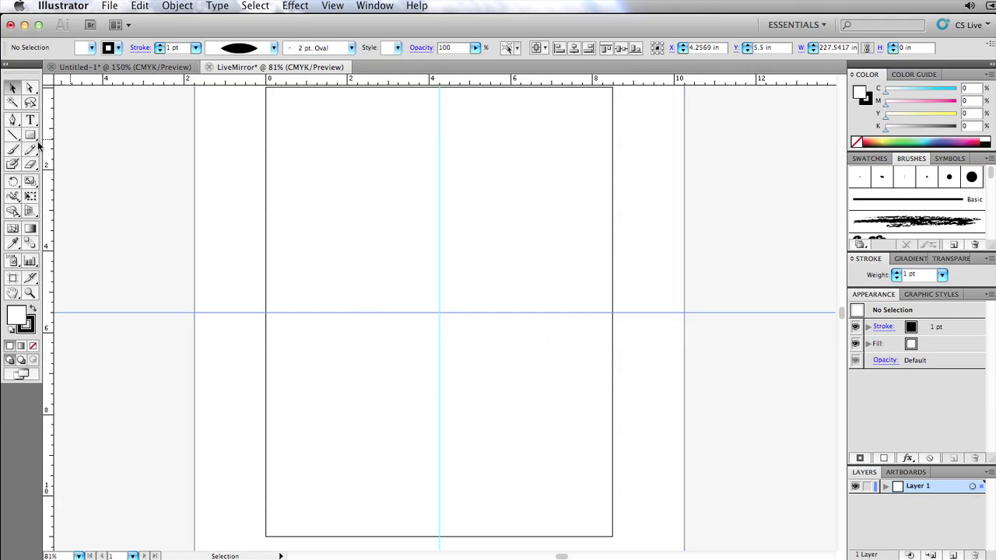
Paint an S-shaped 2 pt. Oval stroke about 2.8 in wide above the horizontal guide, just right of the vertical guide.
{"action": "left_click", "coordinate": [14, 150]}
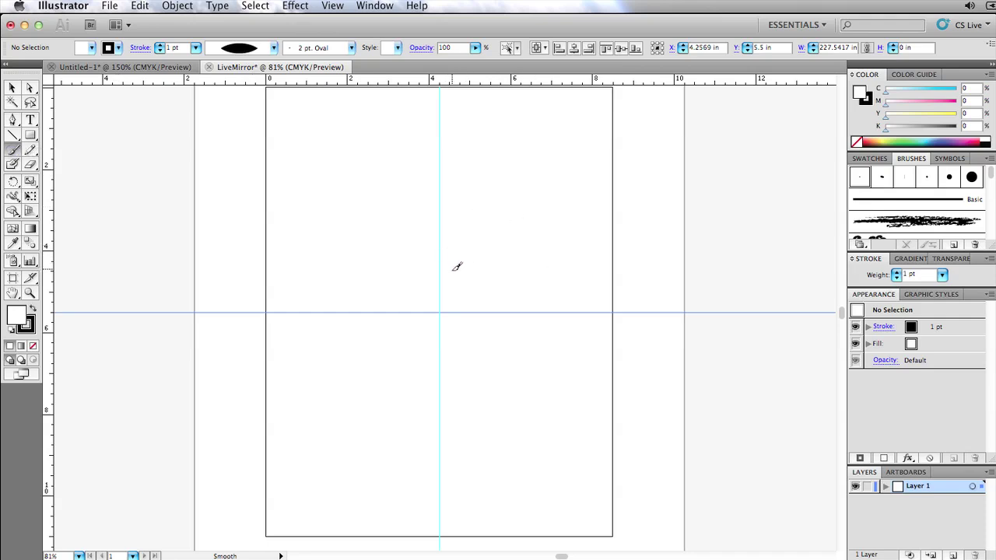
{"action": "left_click_drag", "start_coordinate": [449, 270], "coordinate": [561, 219]}
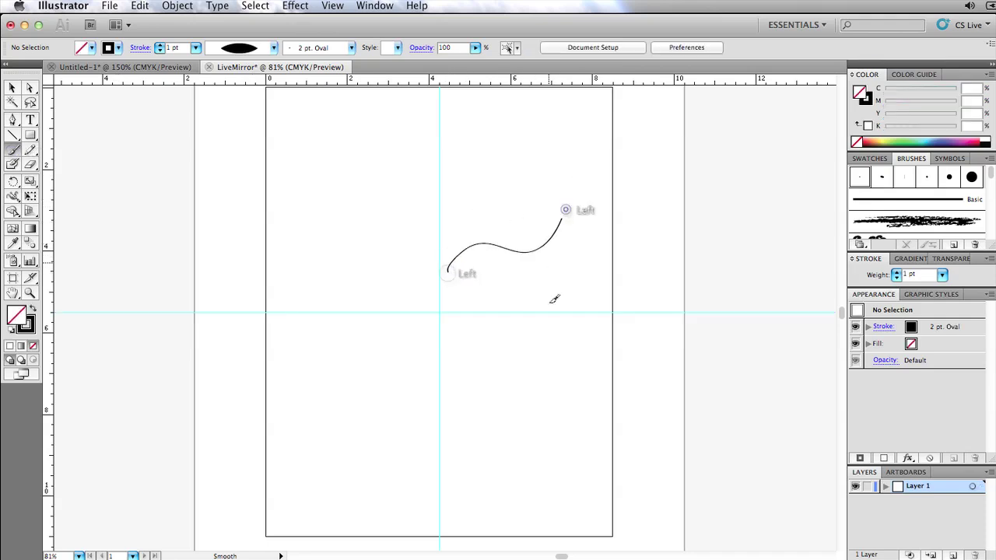
{"action": "left_click", "coordinate": [13, 152]}
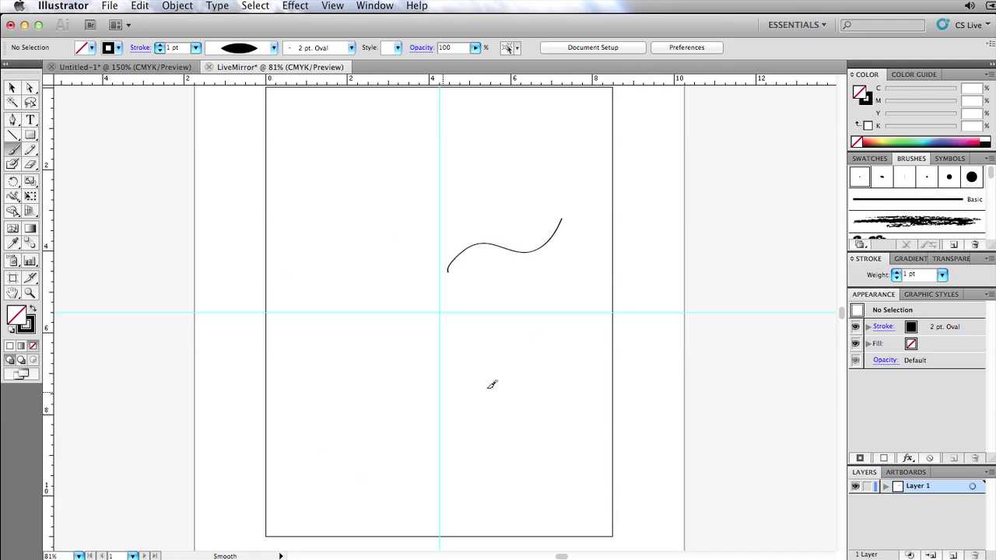
Set the large rectangle's fill to None and deselect it.
{"action": "left_click", "coordinate": [12, 87]}
{"action": "left_click", "coordinate": [714, 250]}
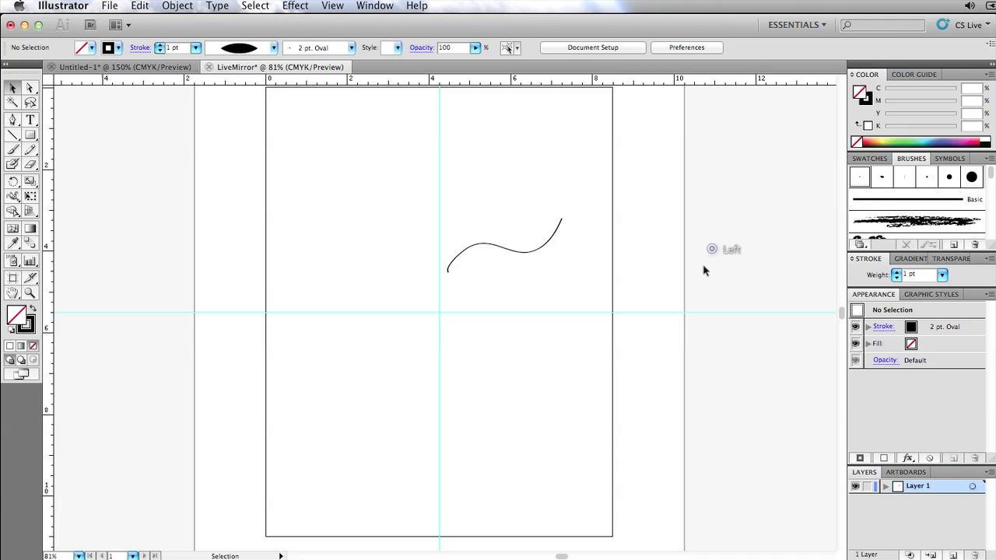
{"action": "left_click_drag", "start_coordinate": [727, 225], "coordinate": [633, 308]}
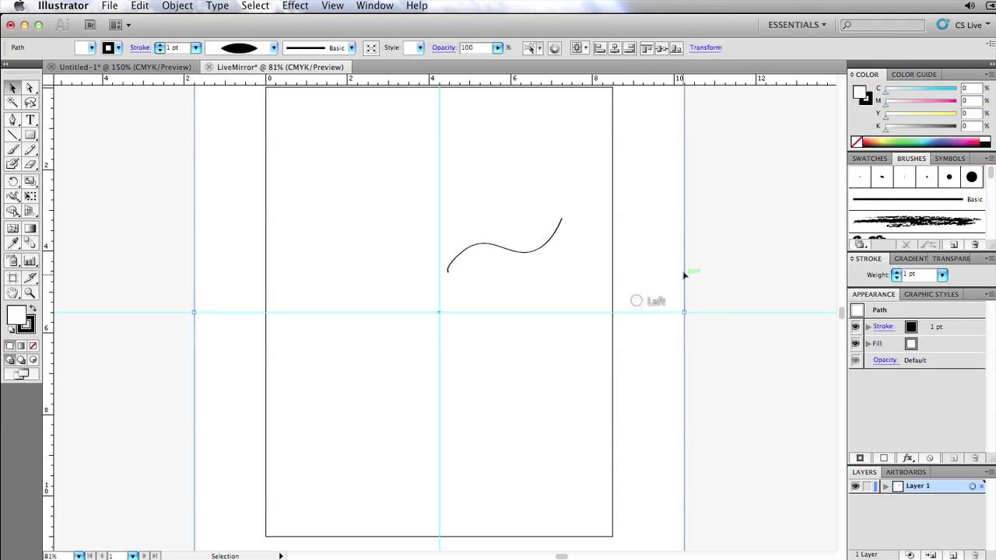
{"action": "left_click", "coordinate": [91, 49]}
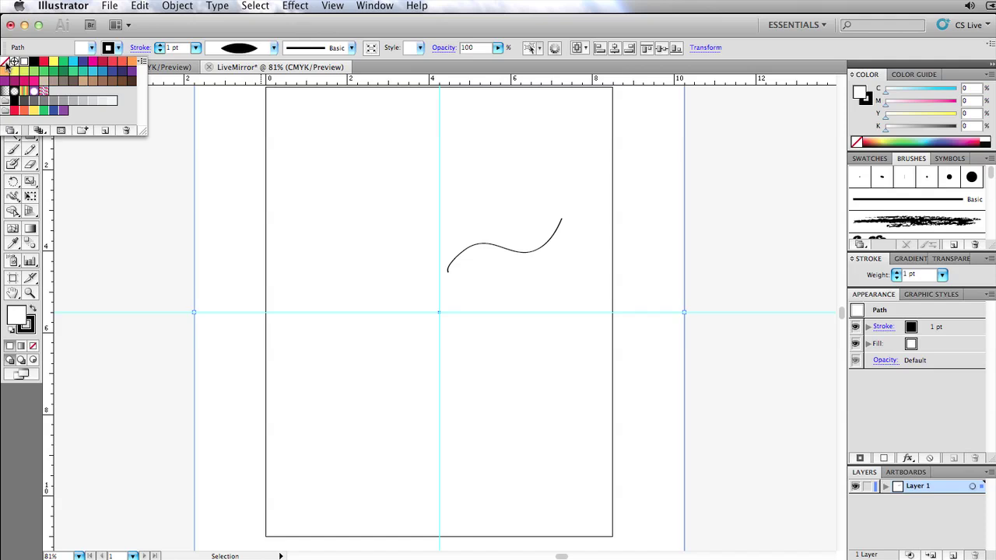
{"action": "left_click", "coordinate": [7, 64]}
{"action": "left_click", "coordinate": [90, 48]}
{"action": "left_click", "coordinate": [6, 62]}
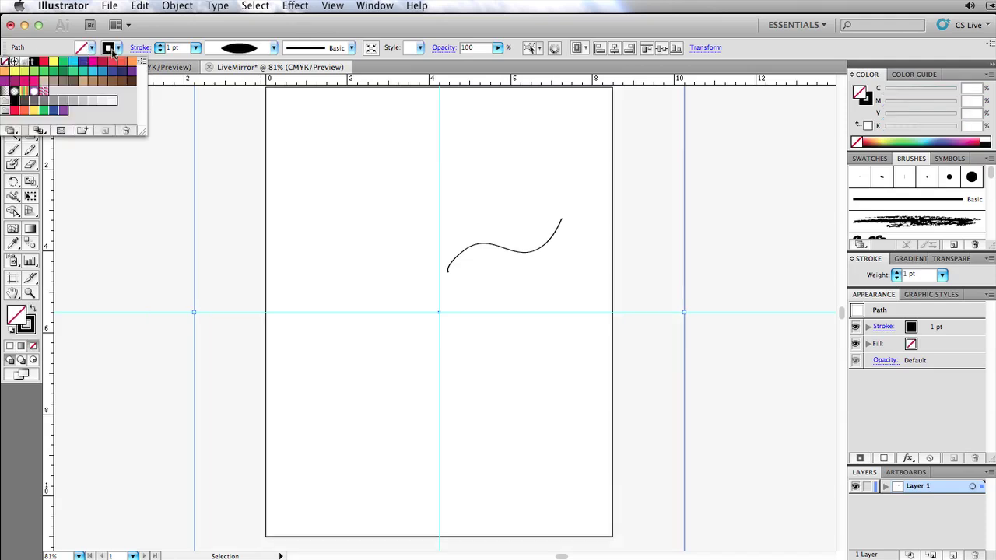
{"action": "left_click", "coordinate": [662, 73]}
{"action": "left_click", "coordinate": [740, 262]}
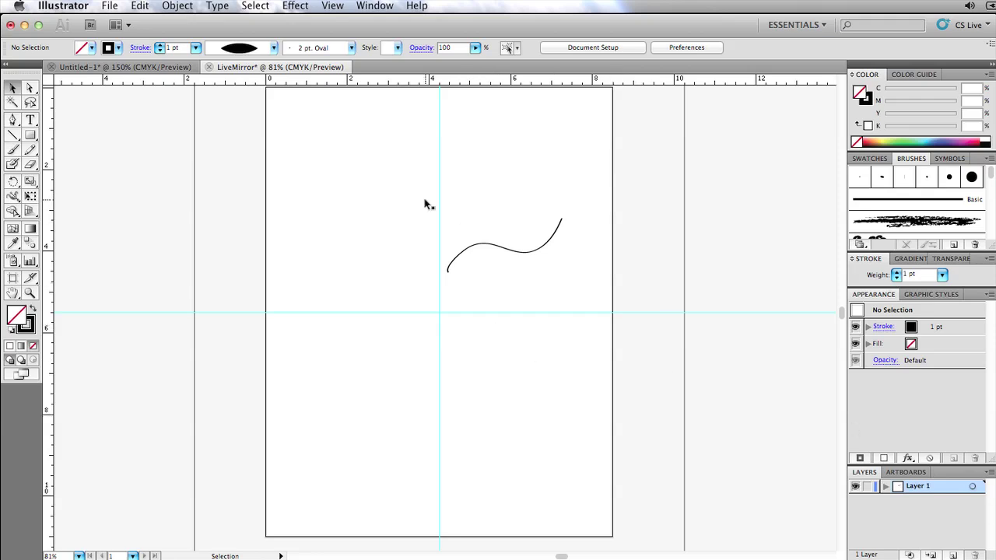
Try a Drop Shadow on the painted curve with Multiply mode, 75% opacity, 0.1 in offsets and 0.07 in blur, and undo it.
{"action": "left_click_drag", "start_coordinate": [507, 230], "coordinate": [470, 286]}
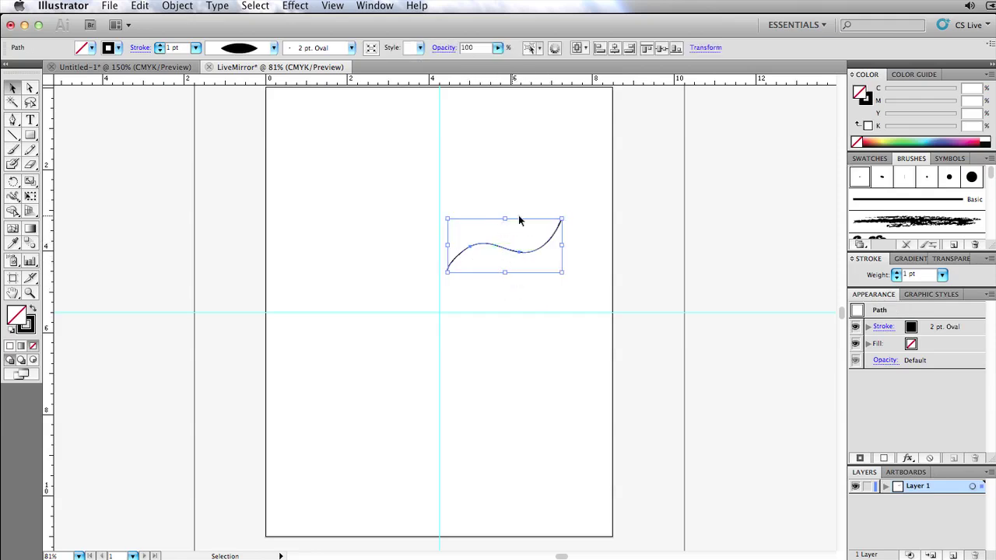
{"action": "left_click", "coordinate": [295, 6]}
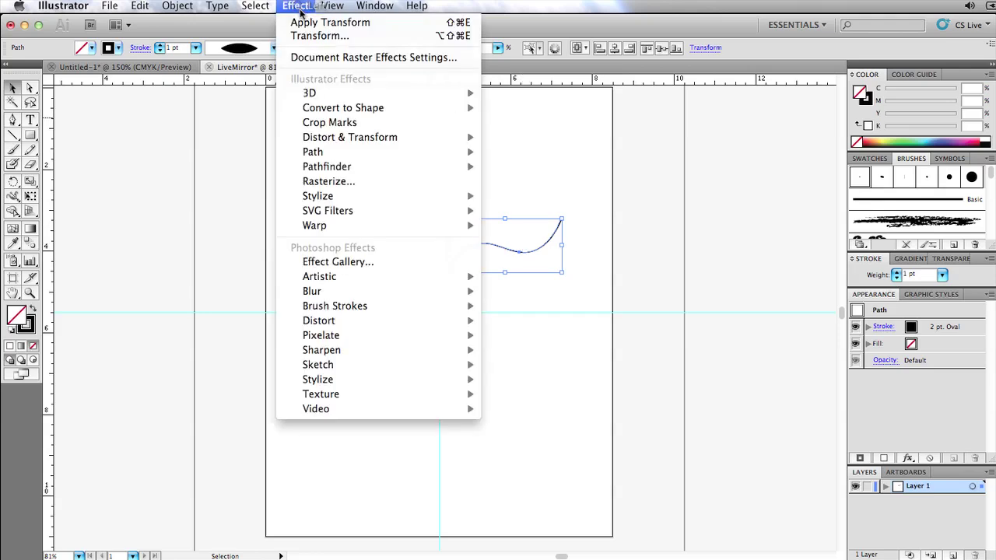
{"action": "mouse_move", "coordinate": [356, 198]}
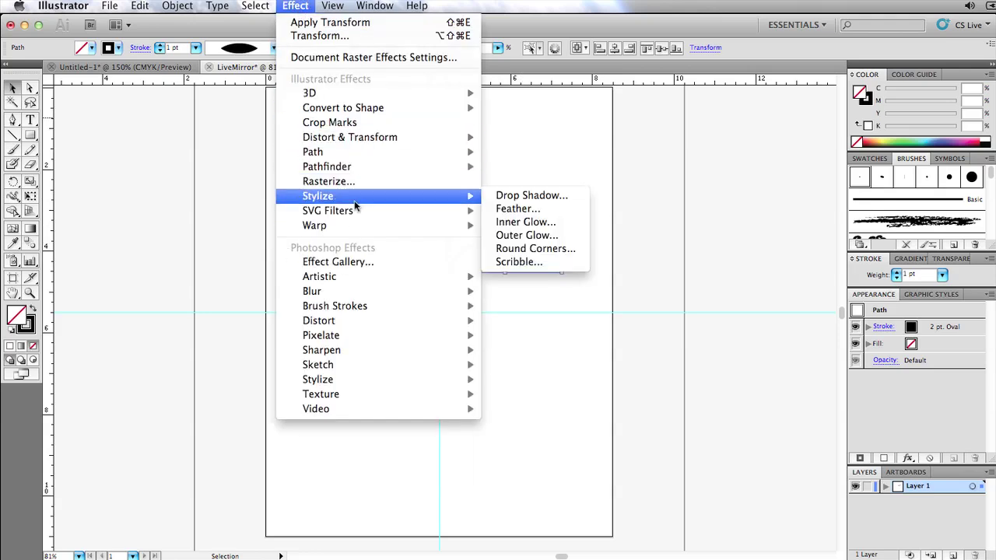
{"action": "left_click", "coordinate": [533, 201]}
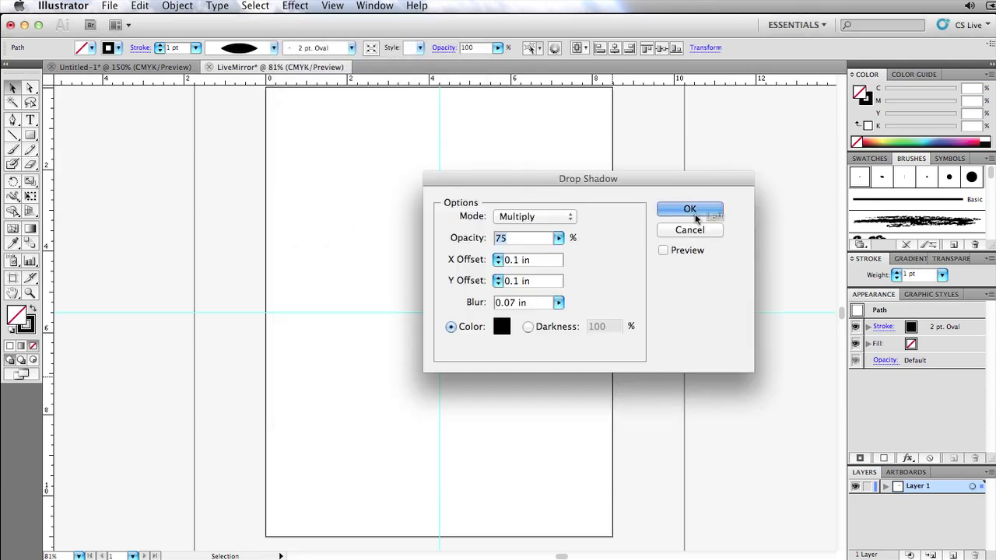
{"action": "left_click", "coordinate": [693, 211]}
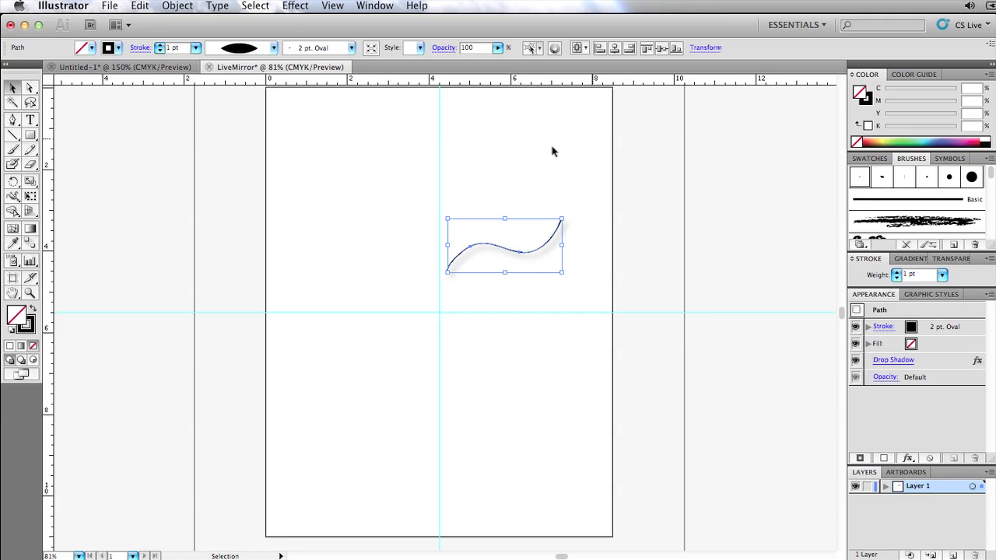
{"action": "key", "text": "super+z"}
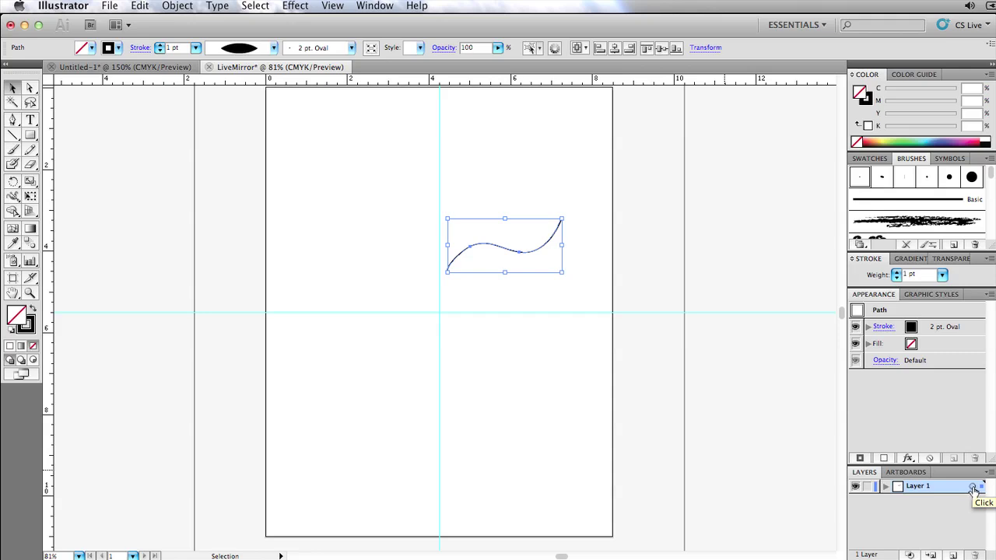
Expand Layer 1, target the whole layer and float the Appearance panel over the artboard.
{"action": "left_click", "coordinate": [885, 486]}
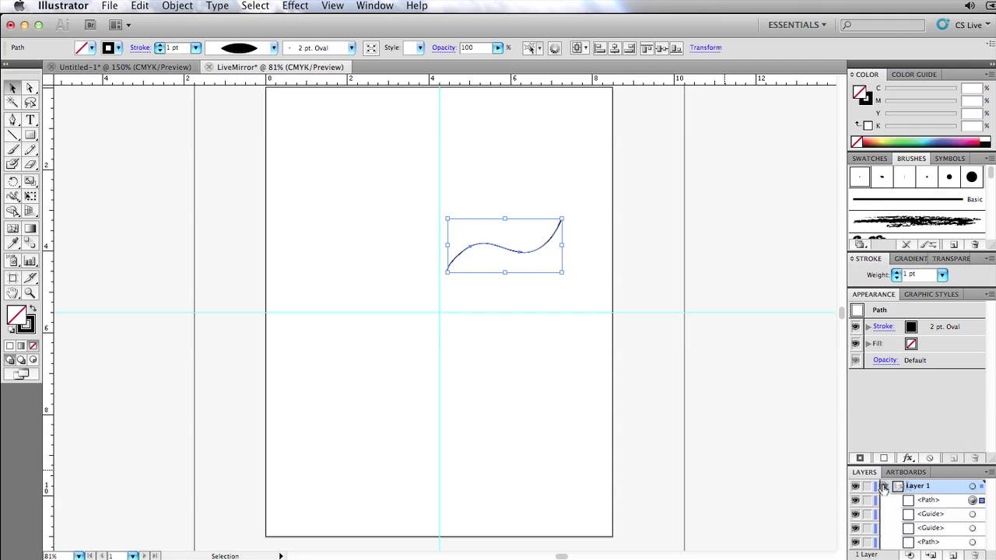
{"action": "left_click", "coordinate": [972, 486]}
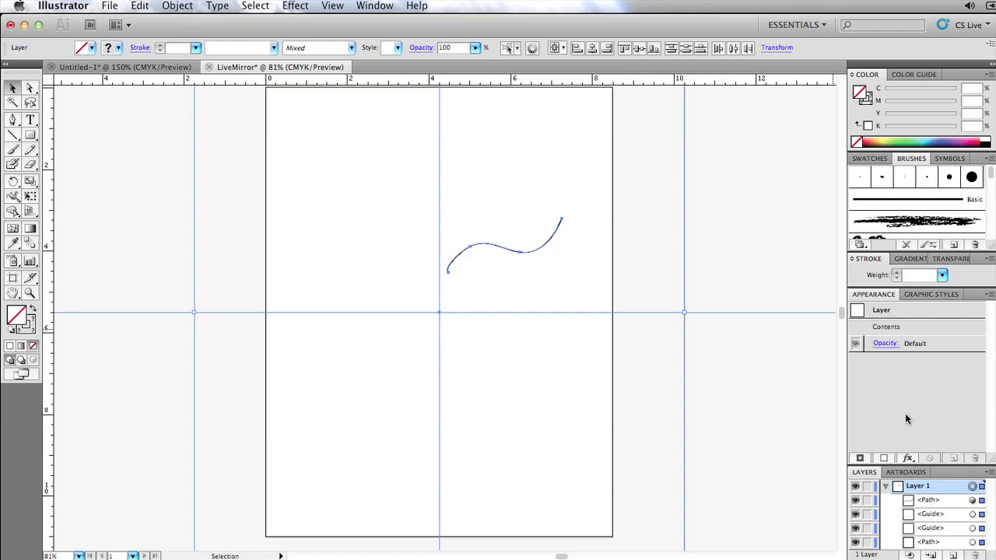
{"action": "left_click", "coordinate": [908, 459]}
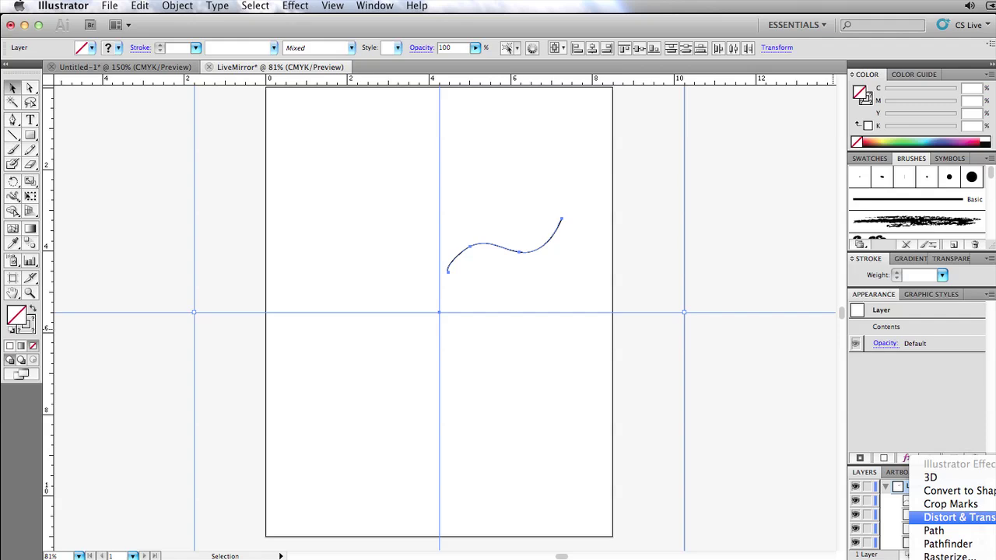
{"action": "left_click", "coordinate": [896, 368]}
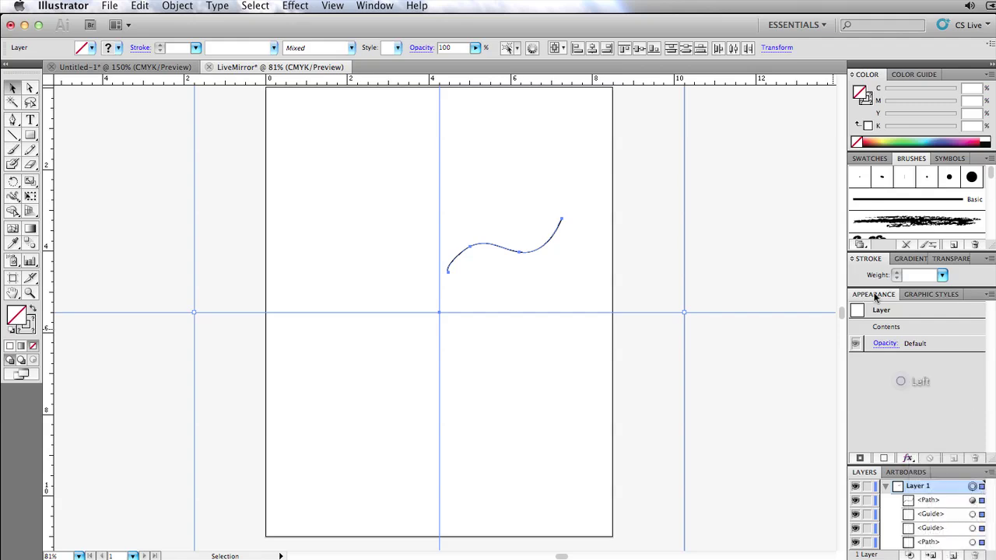
{"action": "left_click_drag", "start_coordinate": [439, 201], "coordinate": [438, 151]}
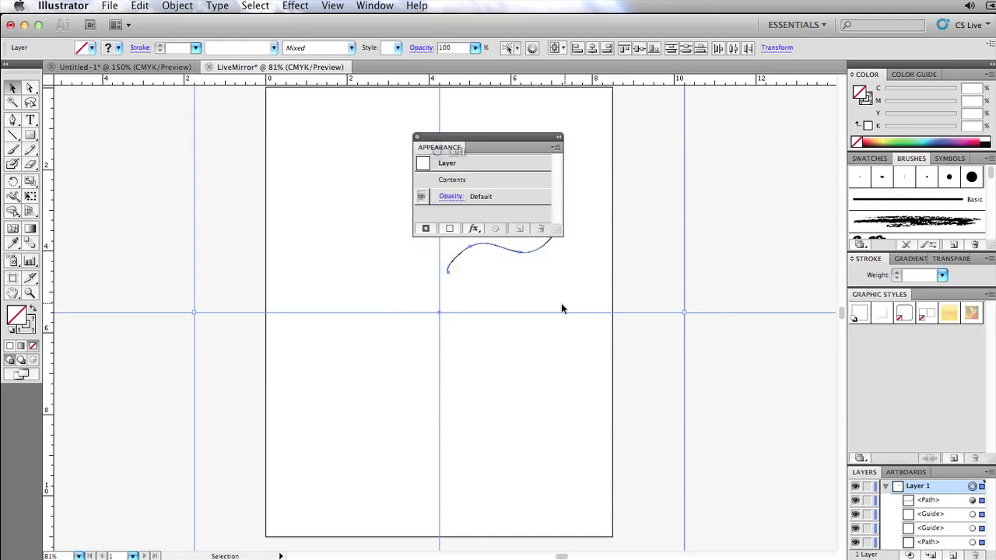
Add a Transform effect to Layer 1 with Reflect X, 1 copy and Preview on, and redock the Appearance panel.
{"action": "left_click", "coordinate": [474, 230]}
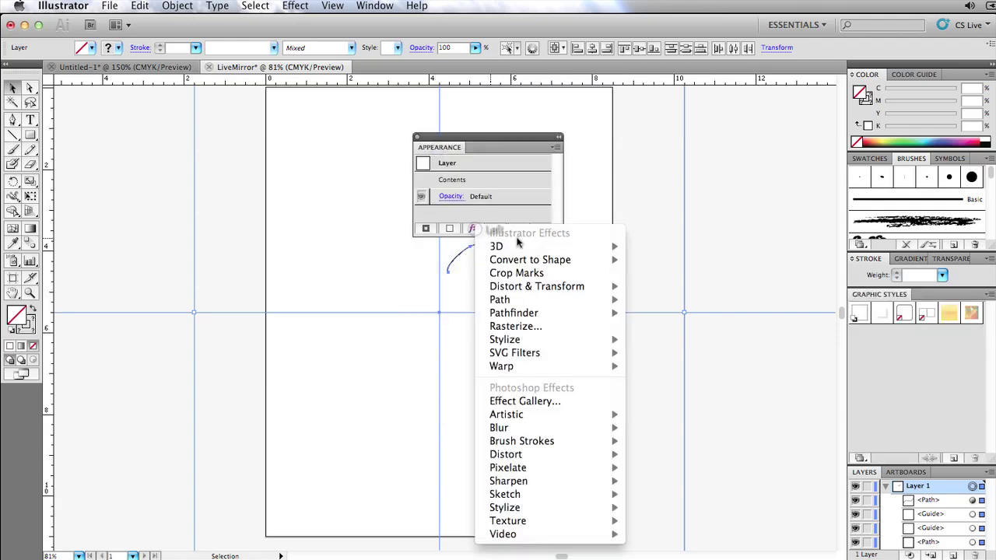
{"action": "mouse_move", "coordinate": [559, 292]}
{"action": "left_click", "coordinate": [682, 327]}
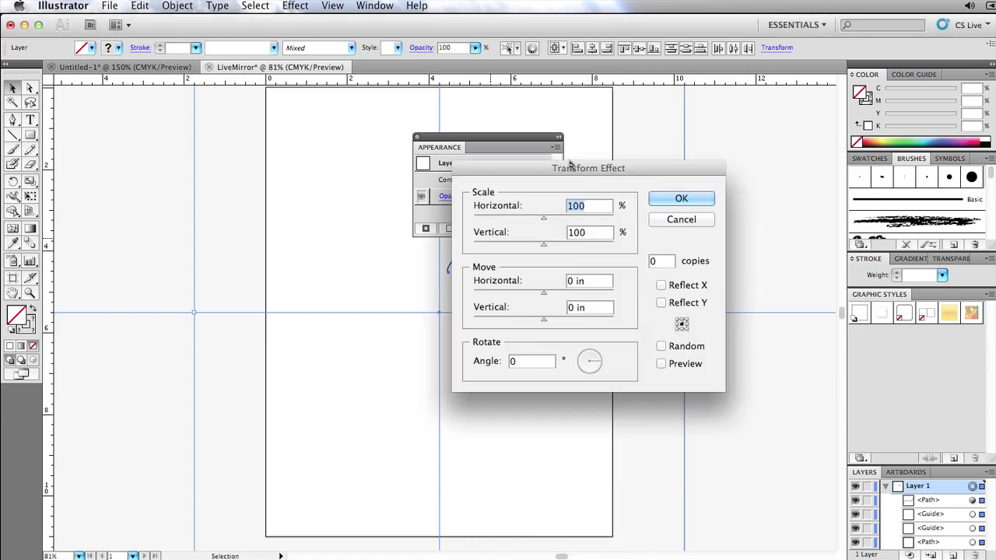
{"action": "left_click_drag", "start_coordinate": [573, 168], "coordinate": [767, 162]}
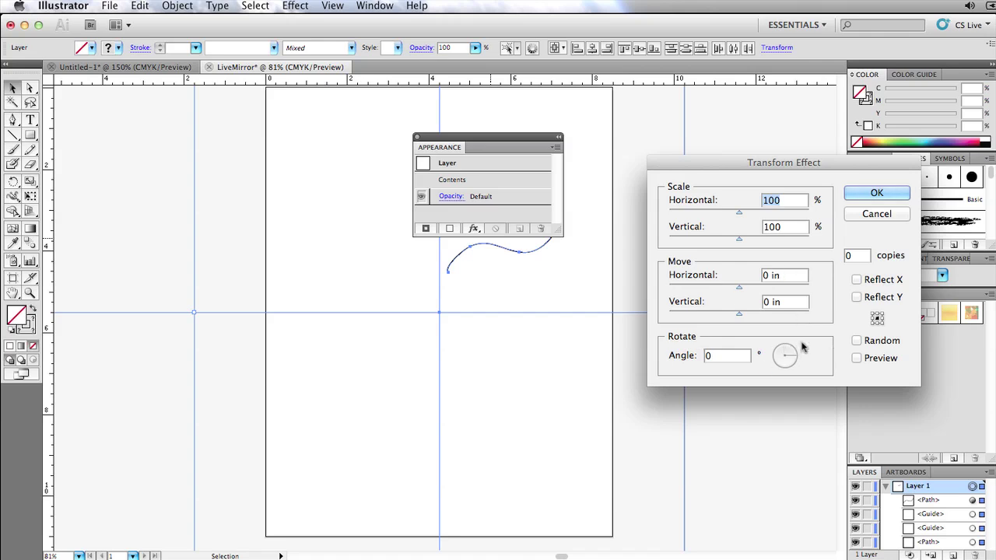
{"action": "left_click", "coordinate": [868, 282]}
{"action": "left_click", "coordinate": [862, 360]}
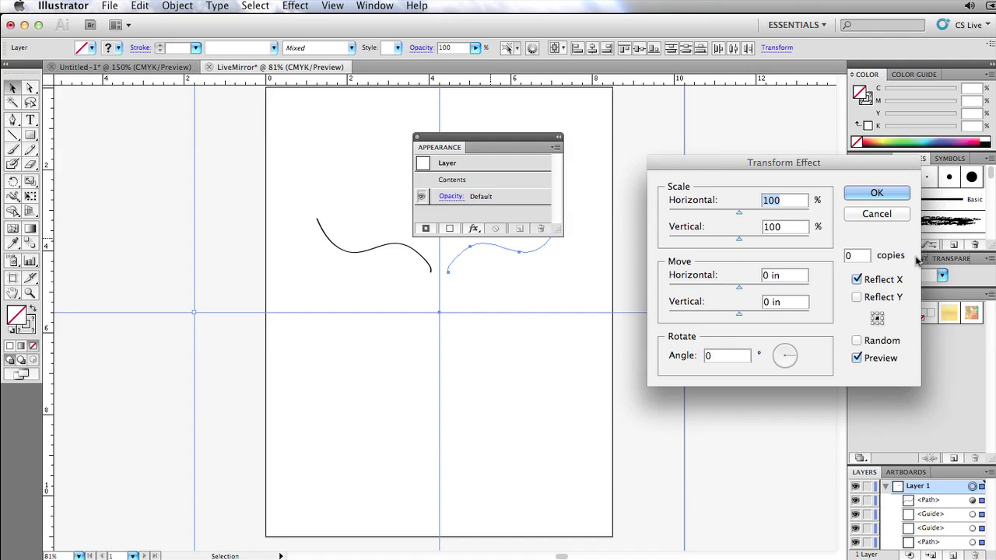
{"action": "left_click", "coordinate": [856, 256]}
{"action": "type", "text": "1"}
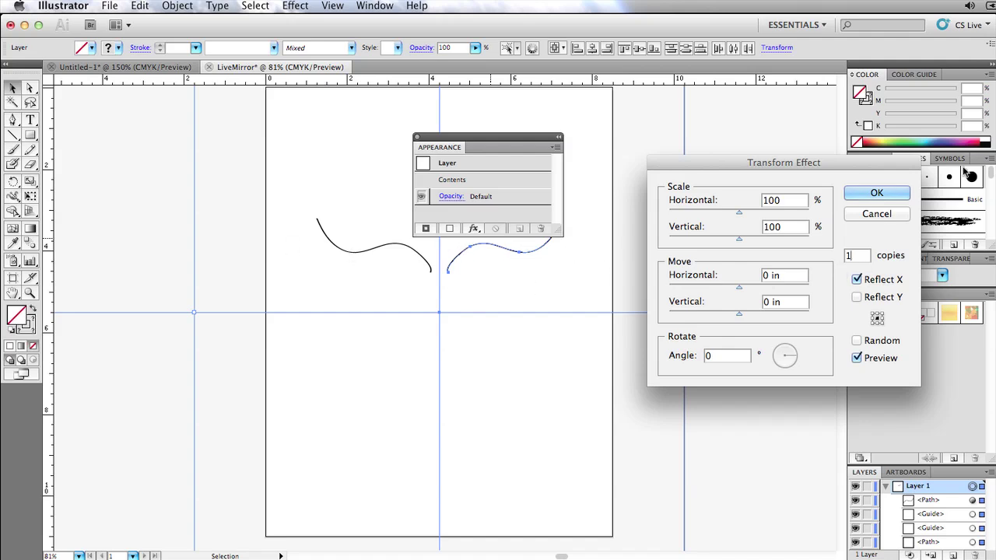
{"action": "left_click", "coordinate": [878, 194]}
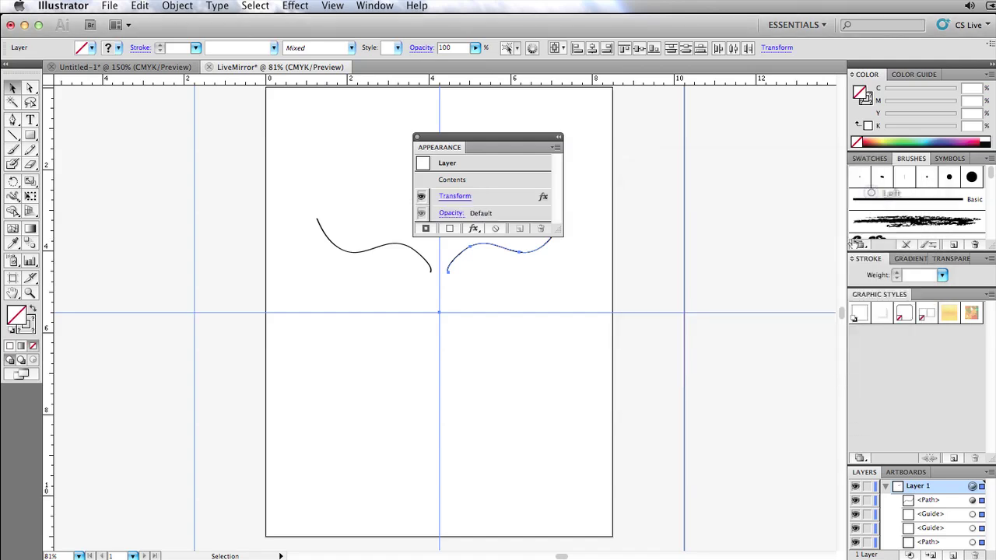
{"action": "left_click_drag", "start_coordinate": [441, 147], "coordinate": [896, 311]}
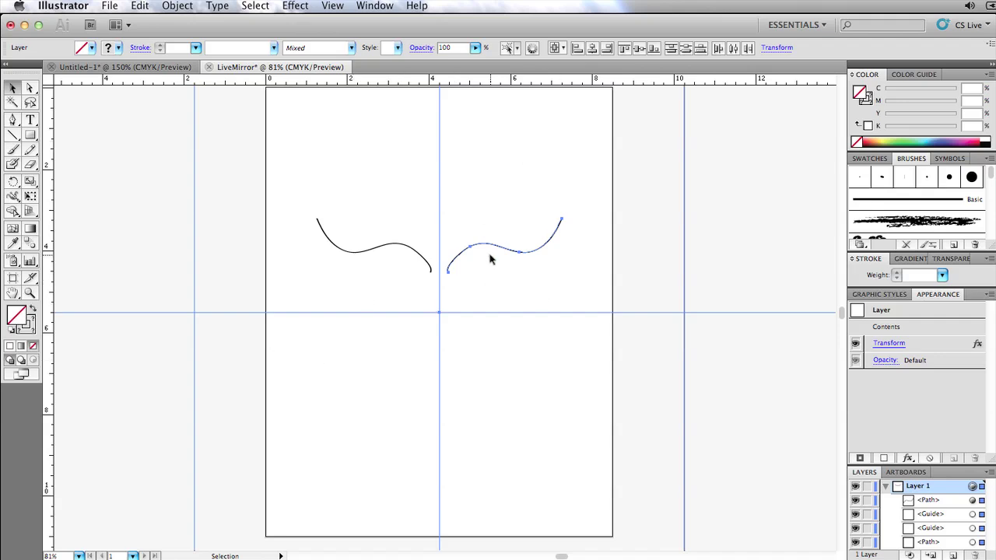
Deselect everything and lock the rectangle path and both guides in Layer 1.
{"action": "left_click", "coordinate": [523, 218]}
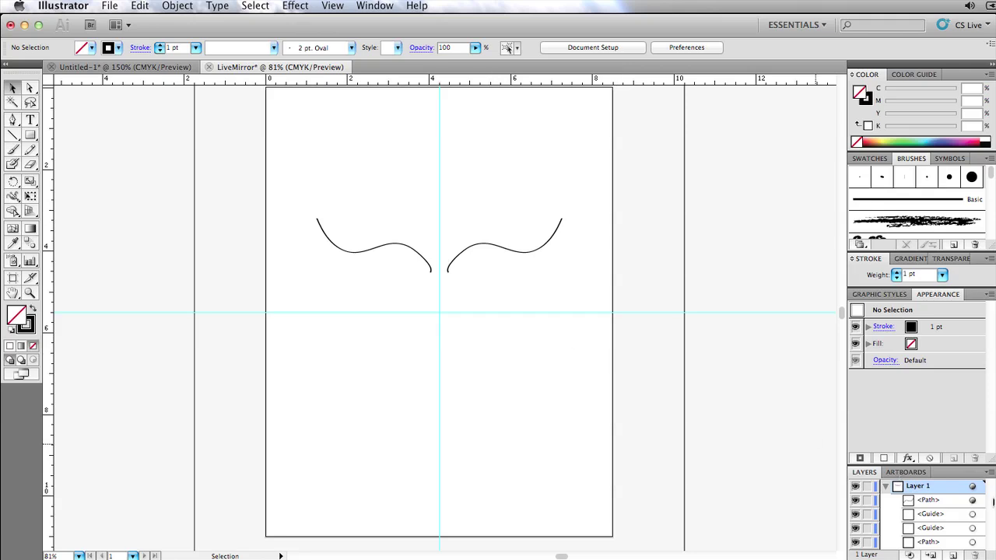
{"action": "left_click", "coordinate": [866, 542]}
{"action": "left_click_drag", "start_coordinate": [867, 528], "coordinate": [867, 514]}
Paint butterfly-like curves with the 15 pt. Round brush right of the vertical guide, from the upper artboard down past the horizontal guide.
{"action": "left_click", "coordinate": [14, 150]}
{"action": "left_click", "coordinate": [316, 49]}
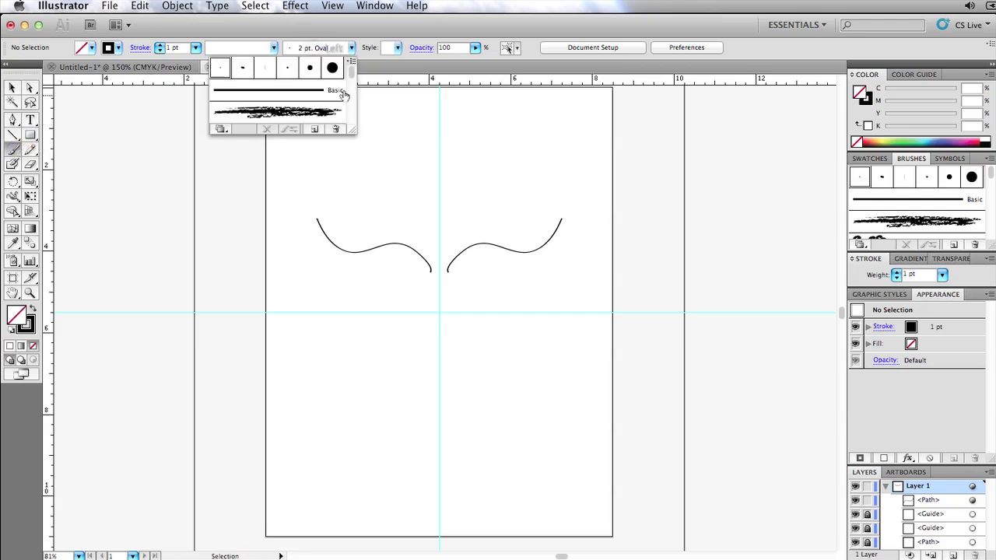
{"action": "mouse_move", "coordinate": [351, 72]}
{"action": "left_mouse_down"}
{"action": "mouse_move", "coordinate": [353, 106]}
{"action": "mouse_move", "coordinate": [353, 64]}
{"action": "left_mouse_up"}
{"action": "left_click", "coordinate": [332, 68]}
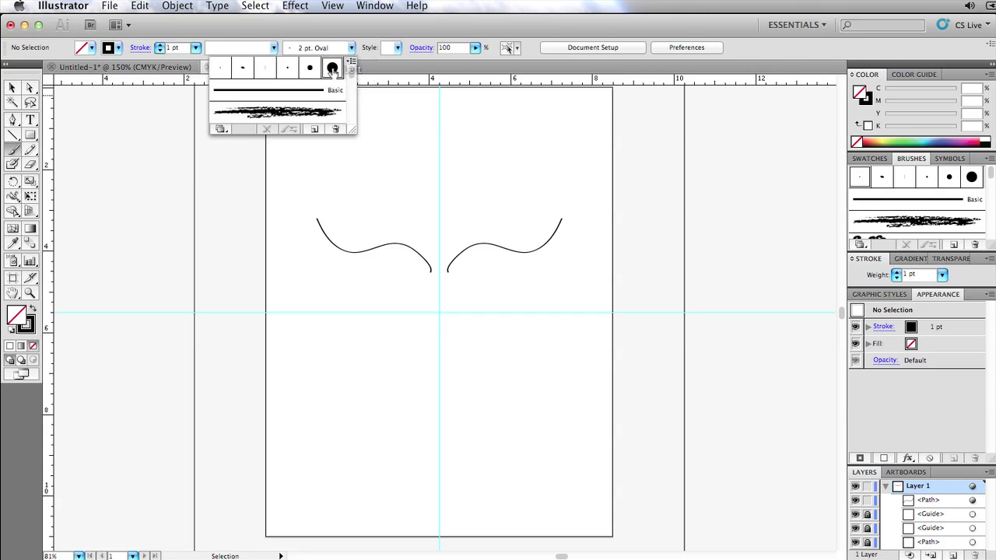
{"action": "left_click", "coordinate": [373, 26]}
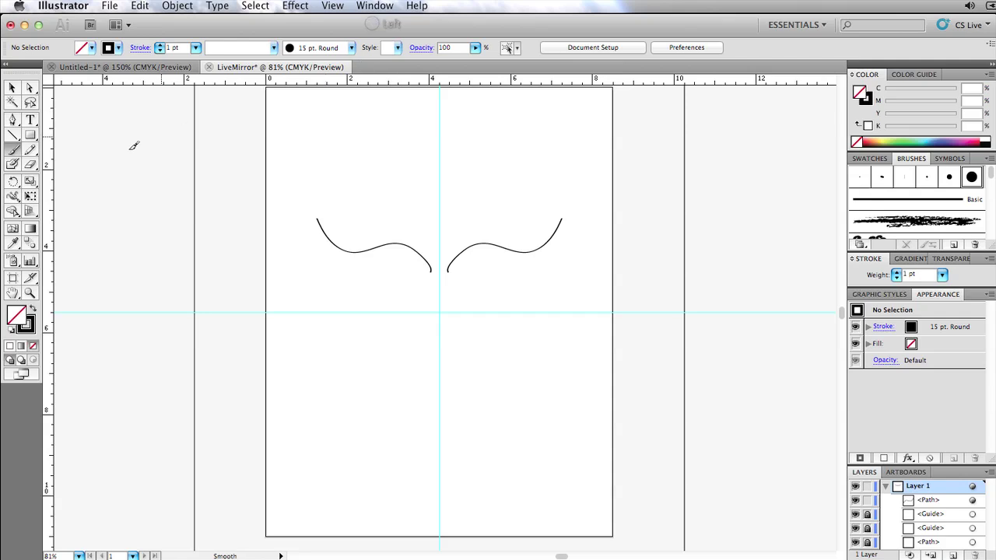
{"action": "mouse_move", "coordinate": [464, 246]}
{"action": "left_mouse_down"}
{"action": "mouse_move", "coordinate": [502, 216]}
{"action": "mouse_move", "coordinate": [520, 254]}
{"action": "mouse_move", "coordinate": [478, 272]}
{"action": "left_mouse_up"}
{"action": "mouse_move", "coordinate": [504, 238]}
{"action": "left_mouse_down"}
{"action": "mouse_move", "coordinate": [492, 198]}
{"action": "mouse_move", "coordinate": [569, 202]}
{"action": "left_mouse_up"}
{"action": "left_click_drag", "start_coordinate": [499, 201], "coordinate": [541, 166]}
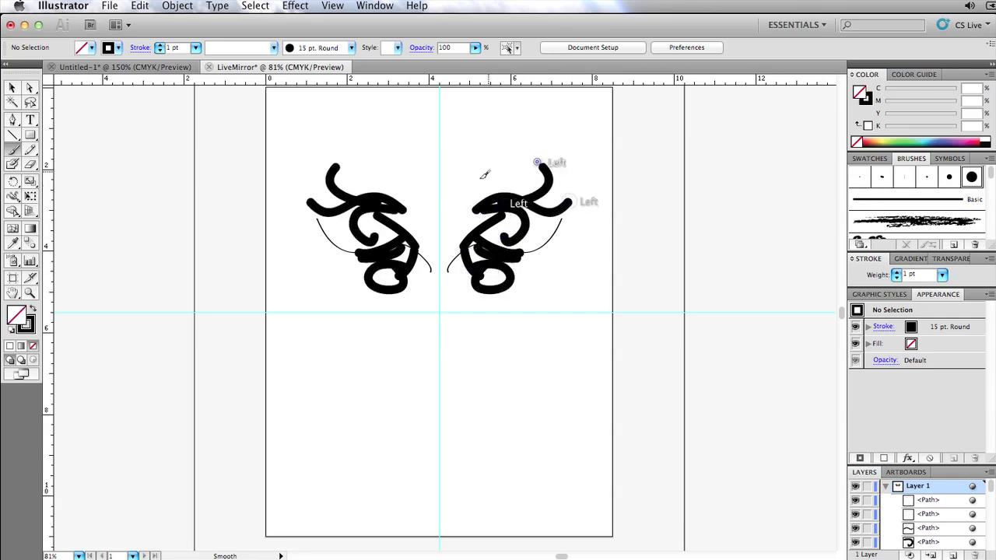
{"action": "mouse_move", "coordinate": [465, 193]}
{"action": "left_mouse_down"}
{"action": "mouse_move", "coordinate": [477, 169]}
{"action": "mouse_move", "coordinate": [555, 152]}
{"action": "left_mouse_up"}
{"action": "left_click_drag", "start_coordinate": [435, 204], "coordinate": [441, 249]}
{"action": "mouse_move", "coordinate": [460, 218]}
{"action": "left_mouse_down"}
{"action": "mouse_move", "coordinate": [445, 250]}
{"action": "mouse_move", "coordinate": [456, 303]}
{"action": "left_mouse_up"}
{"action": "mouse_move", "coordinate": [442, 282]}
{"action": "left_mouse_down"}
{"action": "mouse_move", "coordinate": [512, 341]}
{"action": "mouse_move", "coordinate": [527, 369]}
{"action": "mouse_move", "coordinate": [519, 393]}
{"action": "mouse_move", "coordinate": [550, 425]}
{"action": "left_mouse_up"}
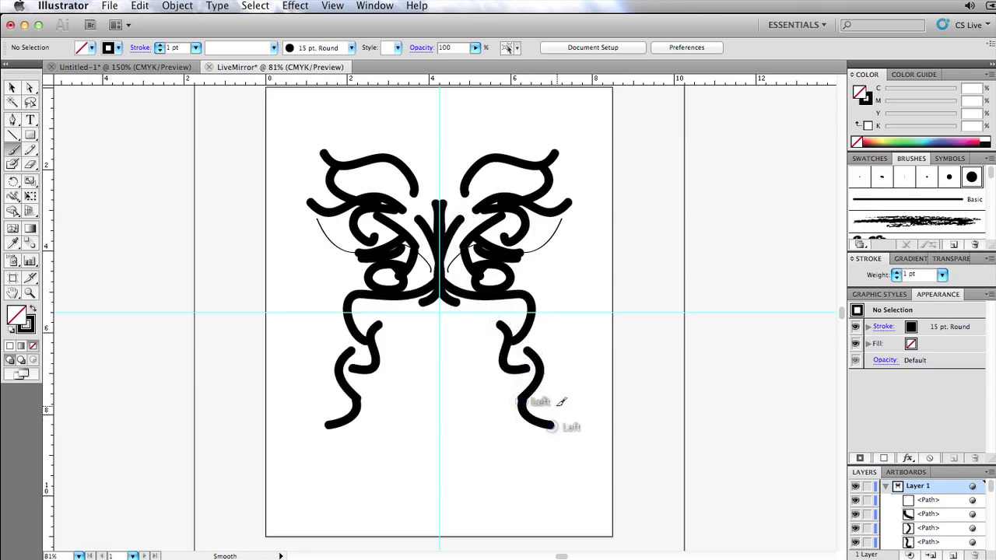
{"action": "mouse_move", "coordinate": [597, 372]}
{"action": "left_mouse_down"}
{"action": "mouse_move", "coordinate": [559, 407]}
{"action": "mouse_move", "coordinate": [572, 441]}
{"action": "mouse_move", "coordinate": [504, 426]}
{"action": "mouse_move", "coordinate": [462, 360]}
{"action": "mouse_move", "coordinate": [470, 315]}
{"action": "left_mouse_up"}
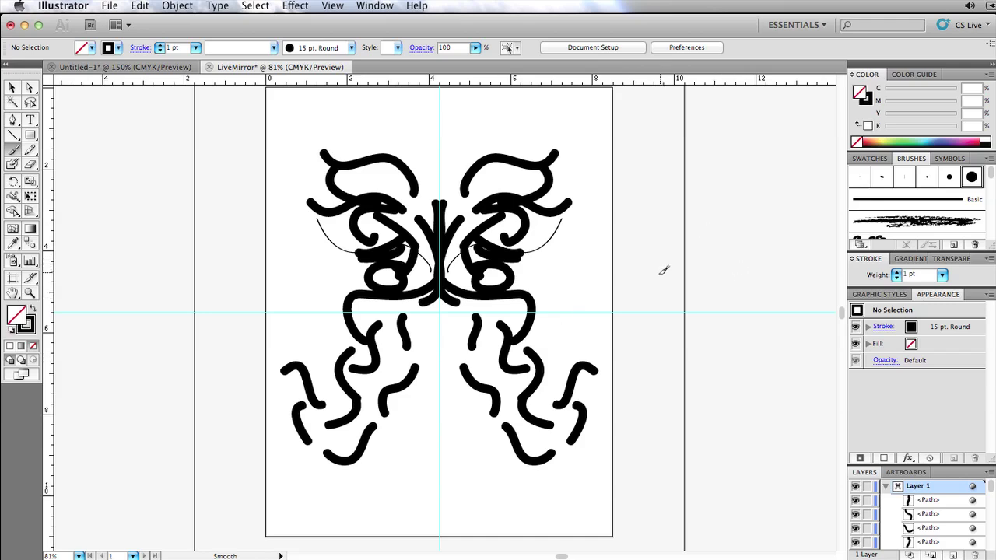
Try painting a wavy stroke across the large rectangle's right edge, outside the artboard, and undo it.
{"action": "mouse_move", "coordinate": [640, 280]}
{"action": "left_mouse_down"}
{"action": "mouse_move", "coordinate": [719, 271]}
{"action": "mouse_move", "coordinate": [761, 248]}
{"action": "left_mouse_up"}
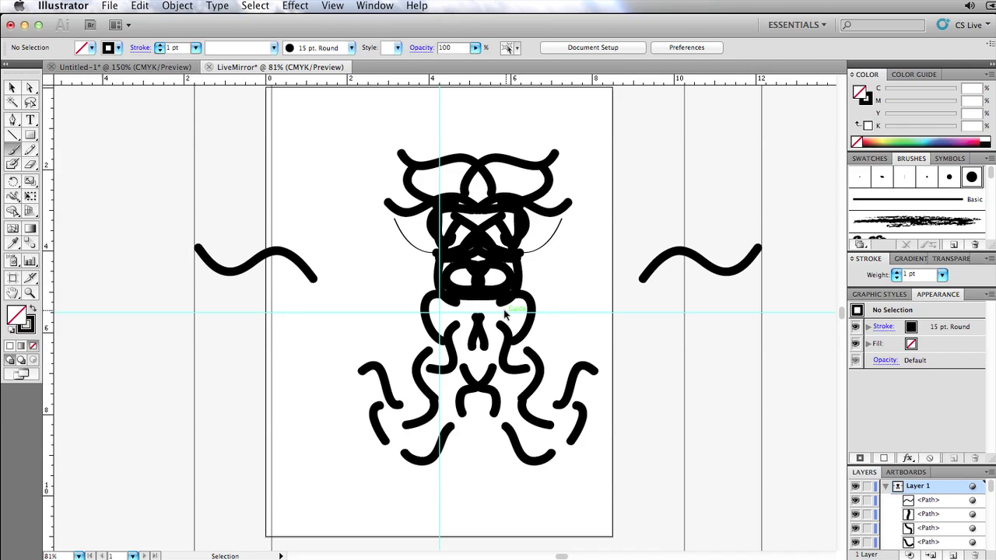
{"action": "key", "text": "ctrl+z"}
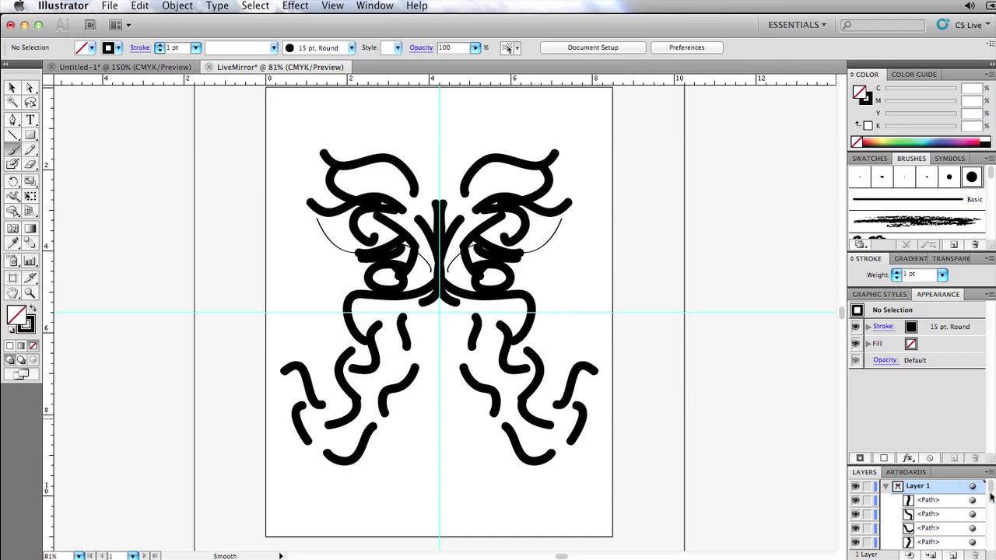
Paint more 15 pt. Round curves through the lower half of the artboard, some crossing the vertical guide.
{"action": "mouse_move", "coordinate": [991, 488]}
{"action": "left_mouse_down"}
{"action": "mouse_move", "coordinate": [989, 527]}
{"action": "mouse_move", "coordinate": [982, 484]}
{"action": "left_mouse_up"}
{"action": "mouse_move", "coordinate": [462, 451]}
{"action": "left_mouse_down"}
{"action": "mouse_move", "coordinate": [478, 491]}
{"action": "mouse_move", "coordinate": [517, 514]}
{"action": "mouse_move", "coordinate": [553, 483]}
{"action": "mouse_move", "coordinate": [591, 492]}
{"action": "left_mouse_up"}
{"action": "left_click_drag", "start_coordinate": [555, 464], "coordinate": [506, 366]}
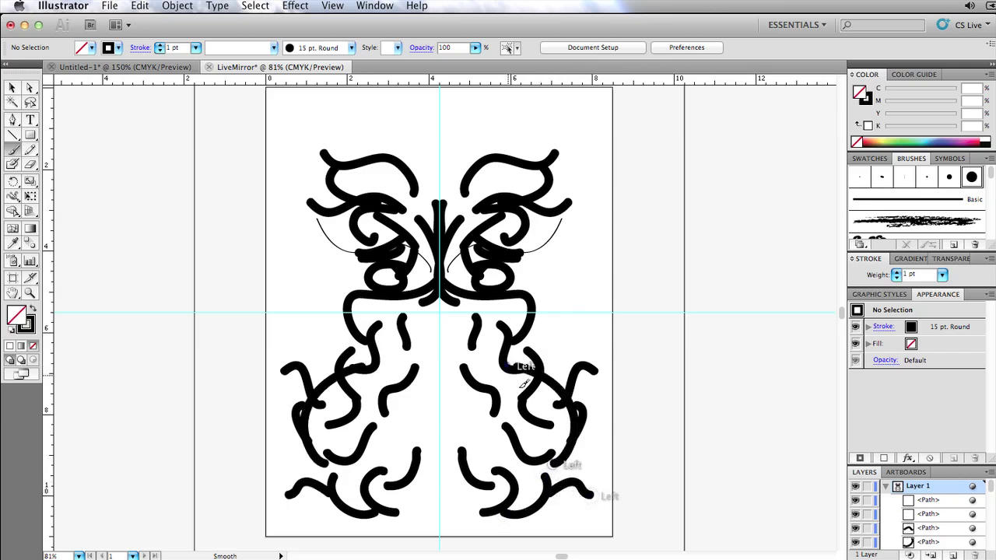
{"action": "left_click_drag", "start_coordinate": [513, 401], "coordinate": [534, 271]}
{"action": "mouse_move", "coordinate": [493, 362]}
{"action": "left_mouse_down"}
{"action": "mouse_move", "coordinate": [417, 323]}
{"action": "mouse_move", "coordinate": [431, 372]}
{"action": "left_mouse_up"}
{"action": "mouse_move", "coordinate": [467, 403]}
{"action": "left_mouse_down"}
{"action": "mouse_move", "coordinate": [457, 398]}
{"action": "mouse_move", "coordinate": [360, 474]}
{"action": "left_mouse_up"}
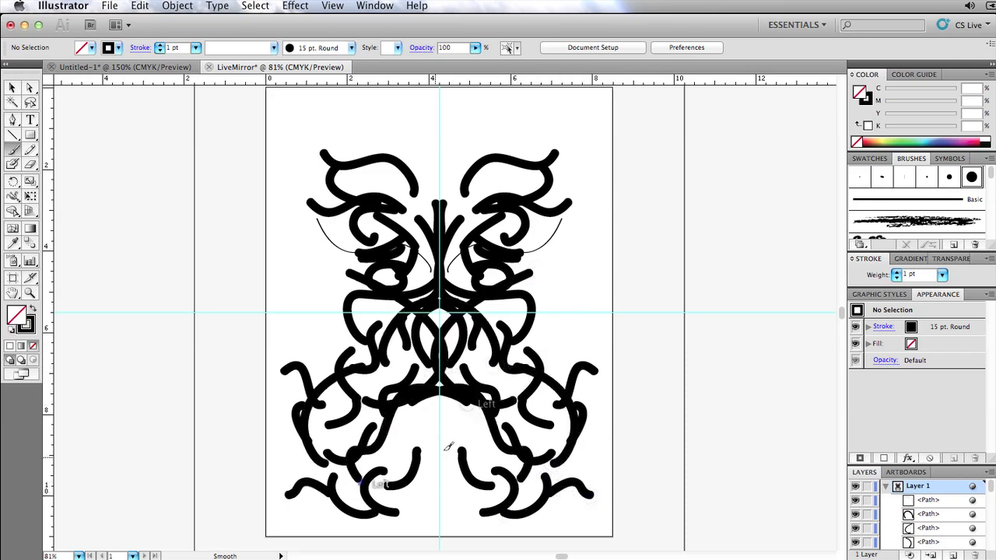
{"action": "mouse_move", "coordinate": [451, 436]}
{"action": "left_mouse_down"}
{"action": "mouse_move", "coordinate": [505, 432]}
{"action": "mouse_move", "coordinate": [557, 340]}
{"action": "left_mouse_up"}
Select and delete all the painted strokes, leaving only the locked guides and rectangle.
{"action": "key", "text": "v"}
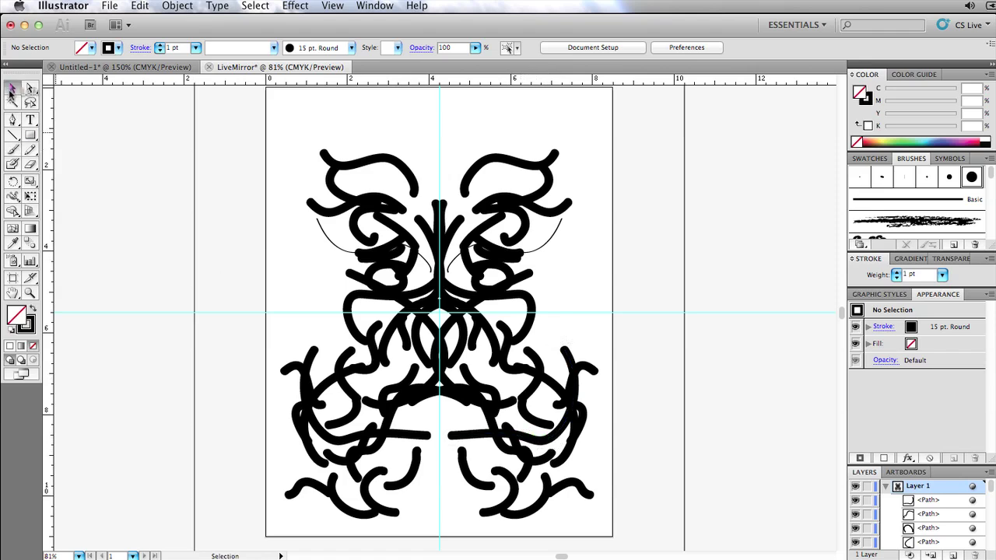
{"action": "left_click_drag", "start_coordinate": [568, 140], "coordinate": [275, 478]}
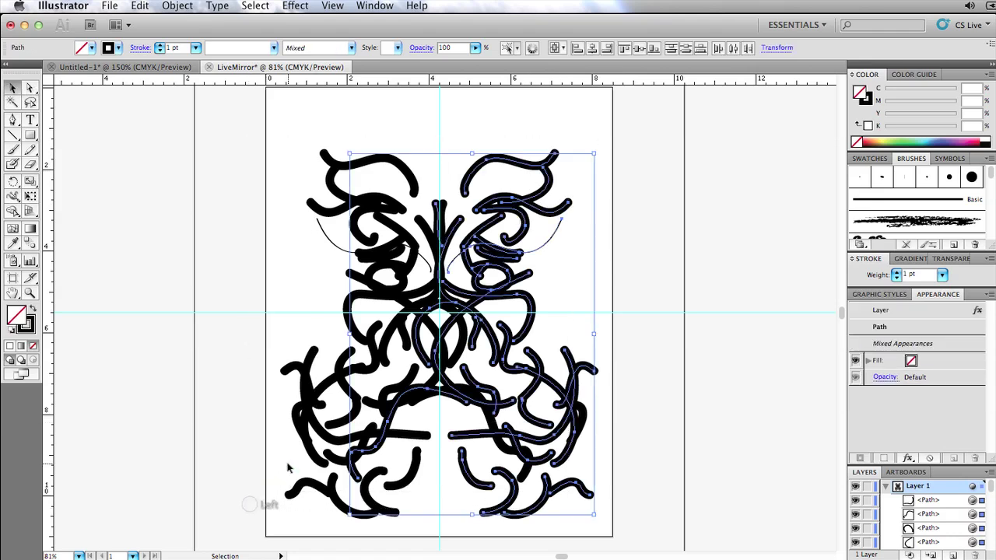
{"action": "key", "text": "Delete"}
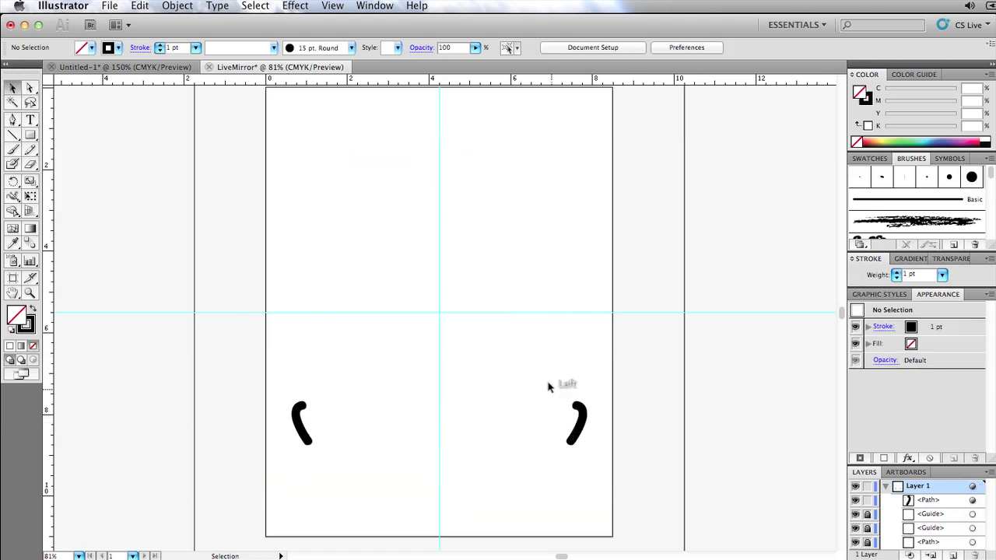
{"action": "left_click_drag", "start_coordinate": [549, 384], "coordinate": [603, 464]}
{"action": "key", "text": "Delete"}
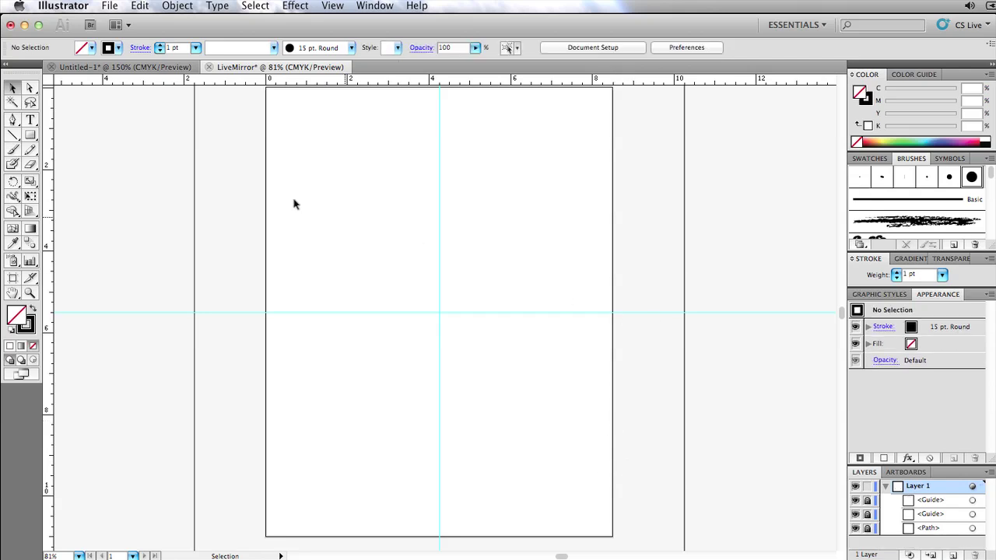
Set the fill to yellow and draw a circle with the Ellipse tool right of the vertical guide, above the horizontal guide.
{"action": "left_click_drag", "start_coordinate": [31, 134], "coordinate": [49, 165]}
{"action": "left_click", "coordinate": [118, 48]}
{"action": "left_click", "coordinate": [53, 61]}
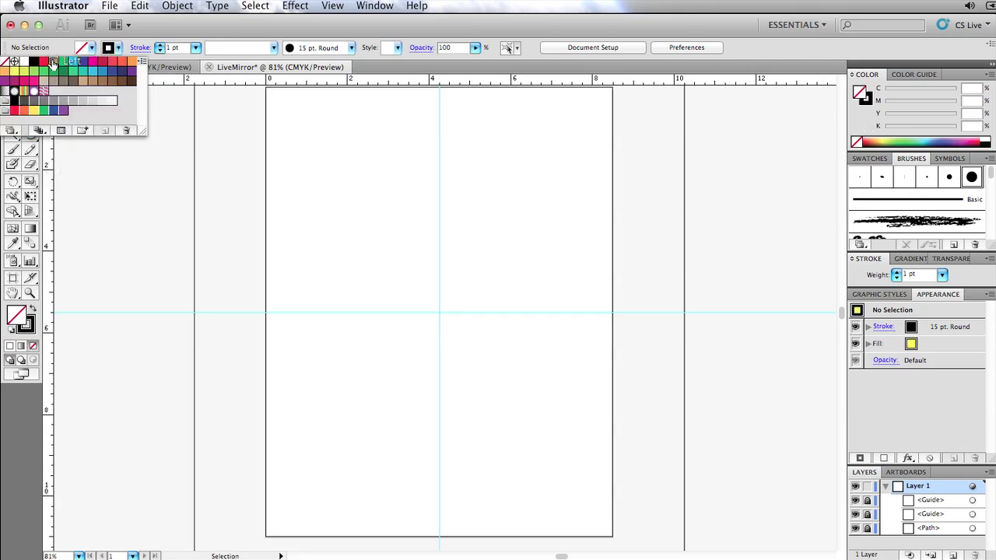
{"action": "left_click", "coordinate": [201, 30]}
{"action": "left_click_drag", "start_coordinate": [527, 220], "coordinate": [459, 286]}
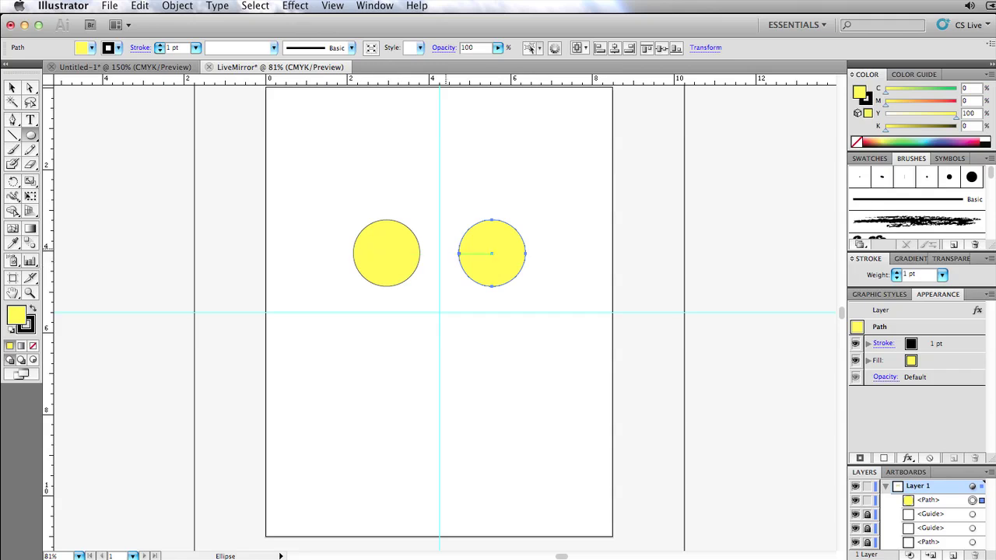
Draw a smaller yellow circle inside the mirrored circle left of the vertical guide and deselect it.
{"action": "left_click_drag", "start_coordinate": [391, 243], "coordinate": [391, 271]}
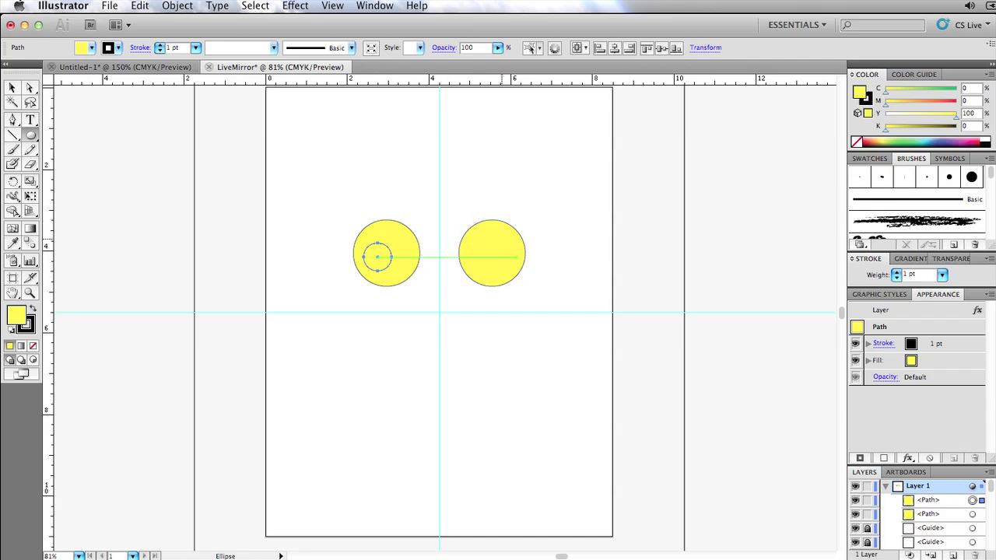
{"action": "key", "text": "v"}
{"action": "left_click", "coordinate": [14, 89]}
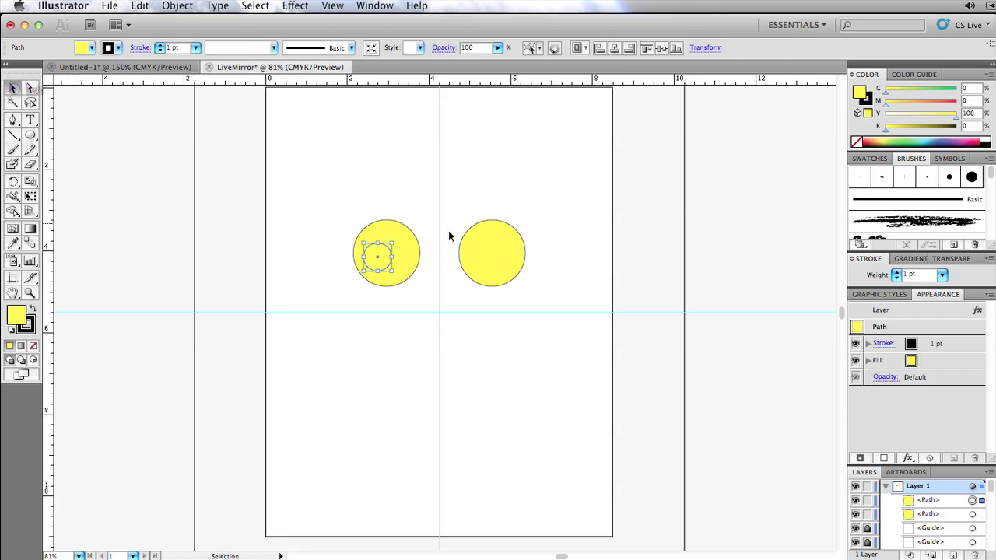
{"action": "left_click", "coordinate": [549, 224]}
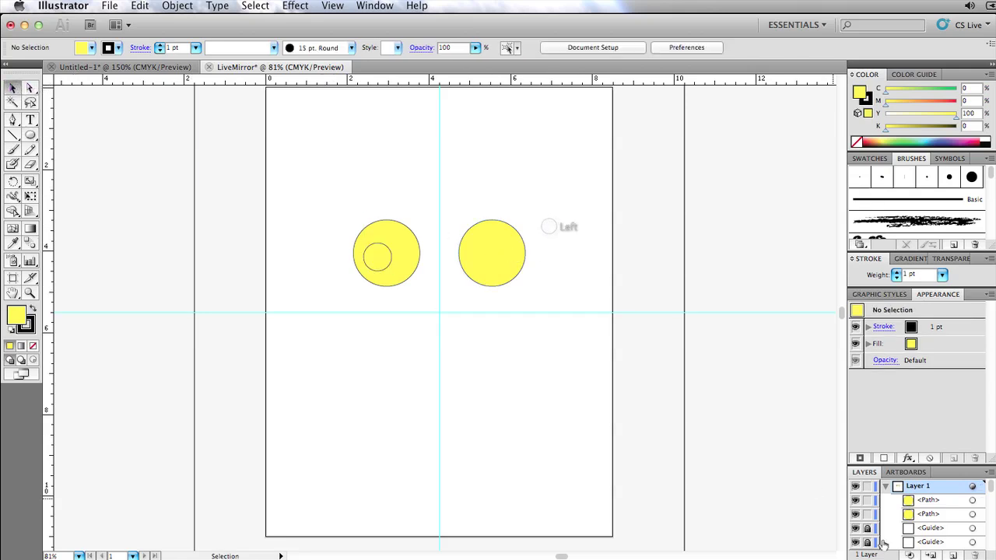
Hide and show the small and large circle paths one at a time to examine their mirrored copies.
{"action": "left_click", "coordinate": [855, 501]}
{"action": "left_click", "coordinate": [855, 500]}
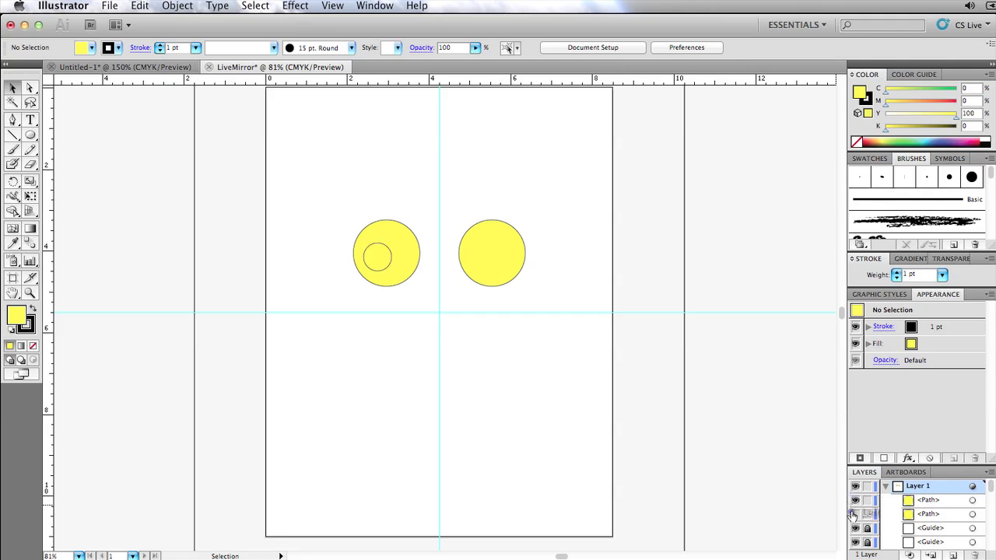
{"action": "left_click", "coordinate": [856, 513]}
{"action": "left_click", "coordinate": [855, 514]}
Draw a closed outer ring of overlapping yellow ellipses around the two large circles, working on both halves of the artboard.
{"action": "left_click", "coordinate": [31, 136]}
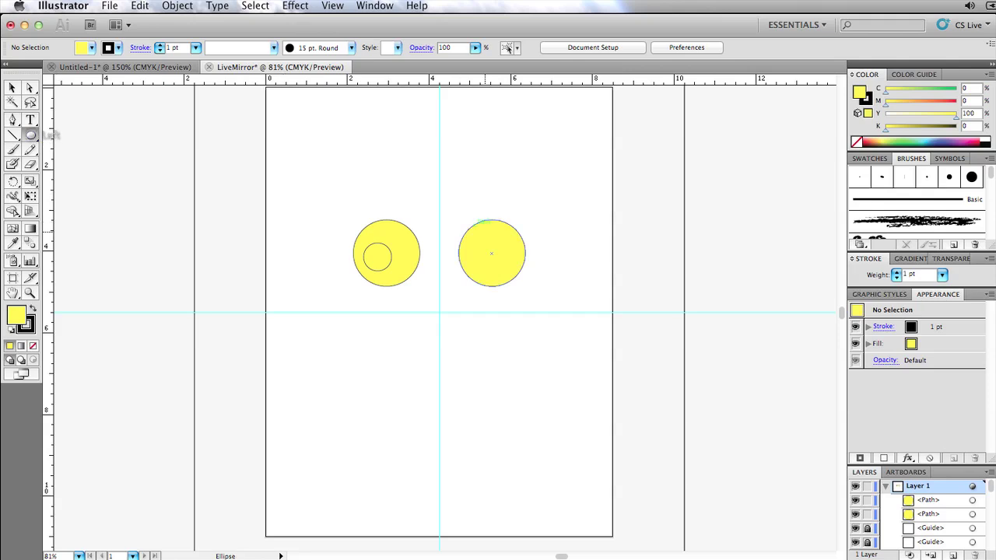
{"action": "left_click_drag", "start_coordinate": [475, 197], "coordinate": [446, 220]}
{"action": "left_click_drag", "start_coordinate": [450, 170], "coordinate": [416, 203]}
{"action": "mouse_move", "coordinate": [410, 156]}
{"action": "left_mouse_down"}
{"action": "mouse_move", "coordinate": [379, 193]}
{"action": "mouse_move", "coordinate": [350, 186]}
{"action": "mouse_move", "coordinate": [358, 162]}
{"action": "left_mouse_up"}
{"action": "left_click_drag", "start_coordinate": [314, 237], "coordinate": [335, 187]}
{"action": "left_click_drag", "start_coordinate": [310, 261], "coordinate": [327, 220]}
{"action": "left_click_drag", "start_coordinate": [303, 304], "coordinate": [324, 252]}
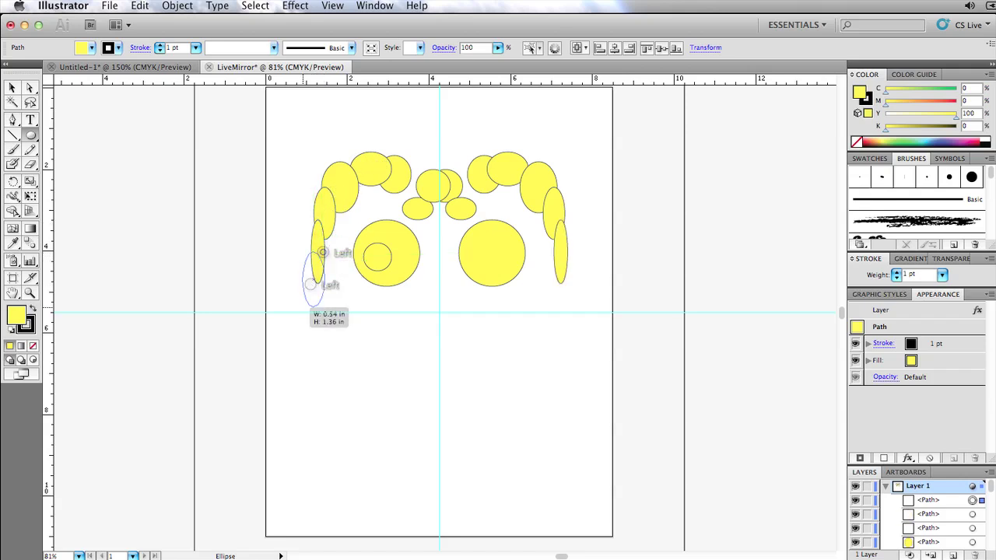
{"action": "mouse_move", "coordinate": [313, 336]}
{"action": "left_mouse_down"}
{"action": "mouse_move", "coordinate": [336, 284]}
{"action": "mouse_move", "coordinate": [324, 357]}
{"action": "left_mouse_up"}
{"action": "left_click_drag", "start_coordinate": [359, 318], "coordinate": [340, 369]}
{"action": "left_click_drag", "start_coordinate": [370, 330], "coordinate": [360, 388]}
{"action": "left_click_drag", "start_coordinate": [392, 337], "coordinate": [379, 393]}
{"action": "left_click_drag", "start_coordinate": [419, 351], "coordinate": [400, 414]}
{"action": "left_click_drag", "start_coordinate": [444, 370], "coordinate": [395, 434]}
{"action": "left_click_drag", "start_coordinate": [467, 381], "coordinate": [442, 434]}
{"action": "left_click_drag", "start_coordinate": [509, 360], "coordinate": [470, 423]}
{"action": "left_click_drag", "start_coordinate": [521, 342], "coordinate": [492, 387]}
{"action": "left_click_drag", "start_coordinate": [549, 321], "coordinate": [500, 382]}
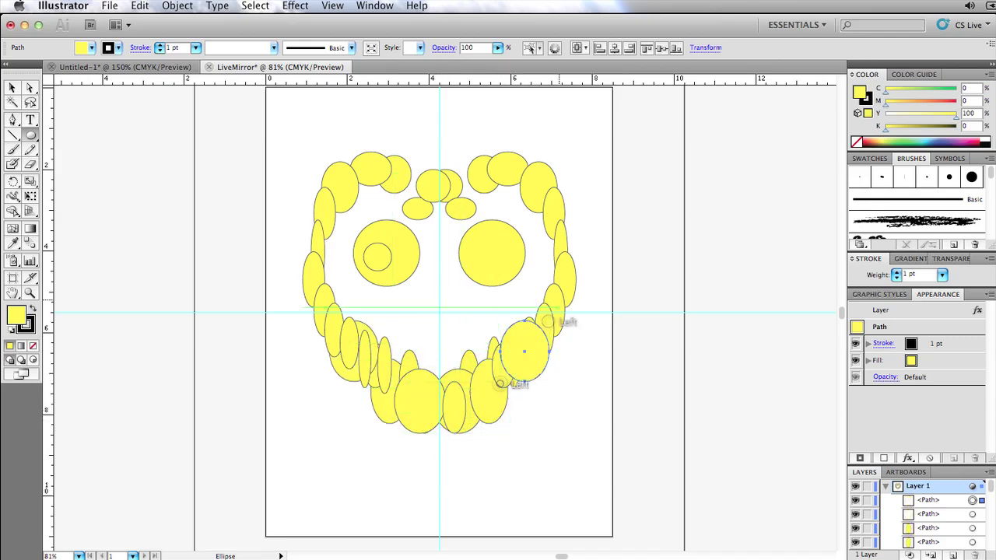
{"action": "left_click_drag", "start_coordinate": [558, 300], "coordinate": [537, 343]}
{"action": "left_click_drag", "start_coordinate": [573, 277], "coordinate": [543, 320]}
{"action": "left_click_drag", "start_coordinate": [573, 249], "coordinate": [550, 292]}
{"action": "left_click_drag", "start_coordinate": [580, 219], "coordinate": [551, 257]}
{"action": "mouse_move", "coordinate": [580, 200]}
{"action": "left_mouse_down"}
{"action": "mouse_move", "coordinate": [545, 228]}
{"action": "mouse_move", "coordinate": [518, 214]}
{"action": "left_mouse_up"}
{"action": "left_click_drag", "start_coordinate": [549, 165], "coordinate": [504, 193]}
{"action": "left_click_drag", "start_coordinate": [534, 155], "coordinate": [459, 178]}
{"action": "left_click_drag", "start_coordinate": [500, 162], "coordinate": [428, 190]}
Draw an inner ring of small overlapping yellow ellipses across both large circles, spanning both sides of the vertical guide.
{"action": "left_click_drag", "start_coordinate": [450, 174], "coordinate": [382, 228]}
{"action": "left_click_drag", "start_coordinate": [392, 220], "coordinate": [370, 256]}
{"action": "left_click_drag", "start_coordinate": [378, 239], "coordinate": [365, 291]}
{"action": "mouse_move", "coordinate": [371, 279]}
{"action": "left_mouse_down"}
{"action": "mouse_move", "coordinate": [390, 312]}
{"action": "mouse_move", "coordinate": [421, 327]}
{"action": "left_mouse_up"}
{"action": "mouse_move", "coordinate": [410, 321]}
{"action": "left_mouse_down"}
{"action": "mouse_move", "coordinate": [445, 330]}
{"action": "mouse_move", "coordinate": [492, 287]}
{"action": "left_mouse_up"}
{"action": "left_click_drag", "start_coordinate": [488, 286], "coordinate": [508, 229]}
{"action": "mouse_move", "coordinate": [497, 233]}
{"action": "left_mouse_down"}
{"action": "mouse_move", "coordinate": [491, 212]}
{"action": "mouse_move", "coordinate": [439, 185]}
{"action": "left_mouse_up"}
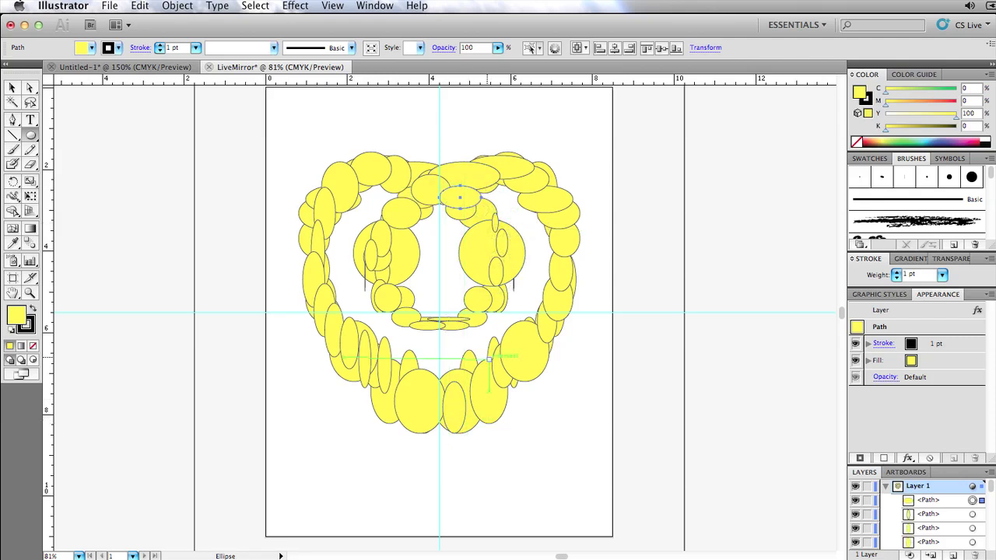
Draw a chain of progressively smaller yellow circles below the ring, alternating between the two sides of the vertical guide.
{"action": "left_click_drag", "start_coordinate": [498, 486], "coordinate": [529, 436]}
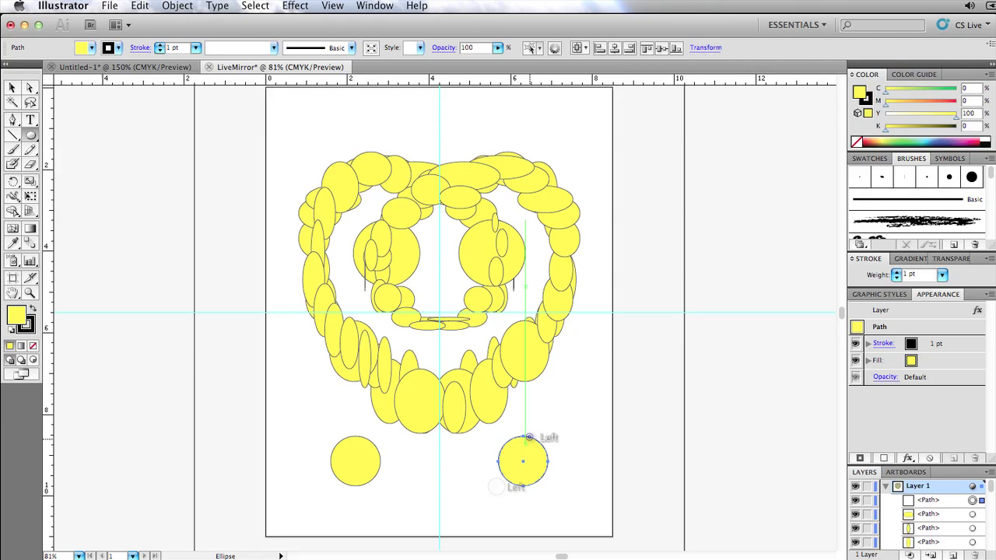
{"action": "left_click_drag", "start_coordinate": [360, 467], "coordinate": [388, 495]}
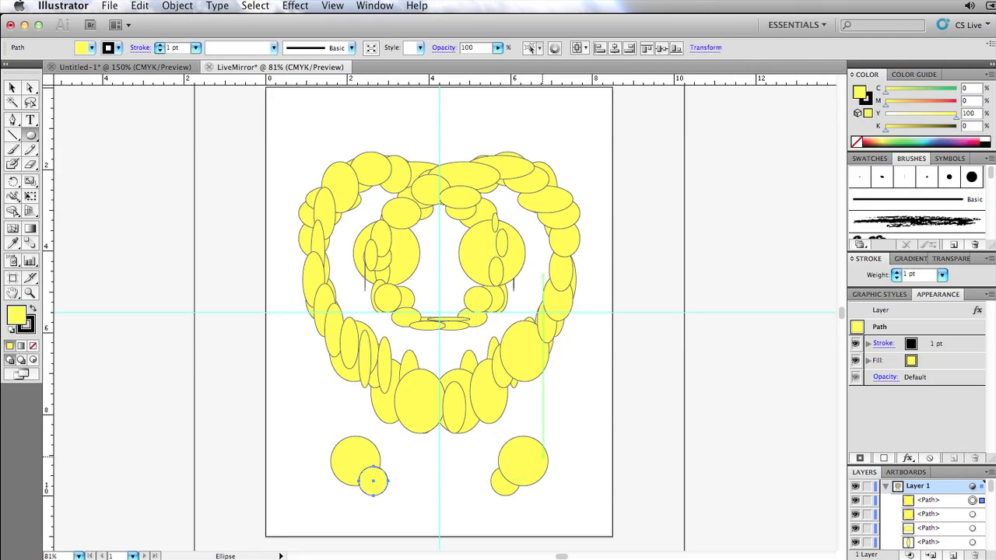
{"action": "left_click_drag", "start_coordinate": [399, 499], "coordinate": [371, 472]}
{"action": "left_click_drag", "start_coordinate": [466, 503], "coordinate": [488, 481]}
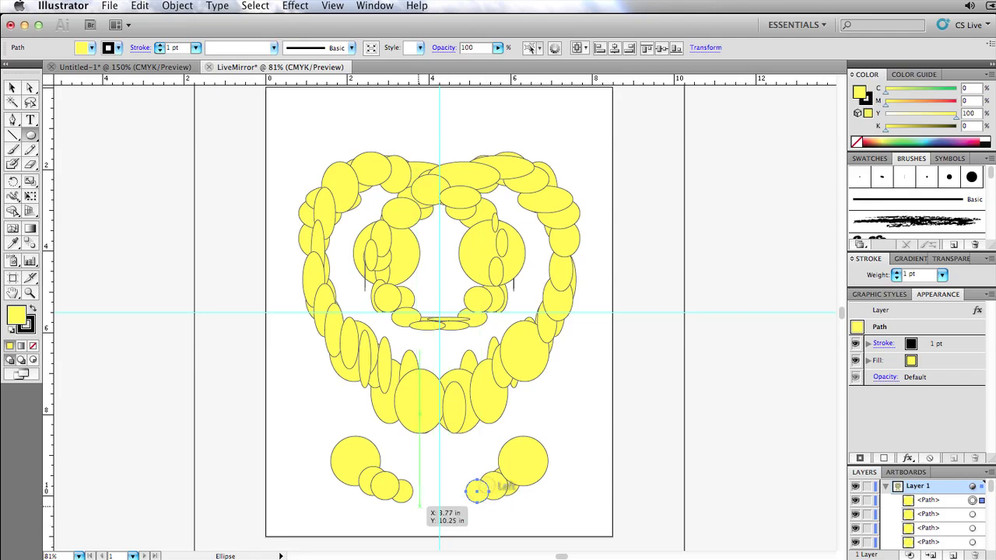
{"action": "left_click_drag", "start_coordinate": [421, 504], "coordinate": [416, 498]}
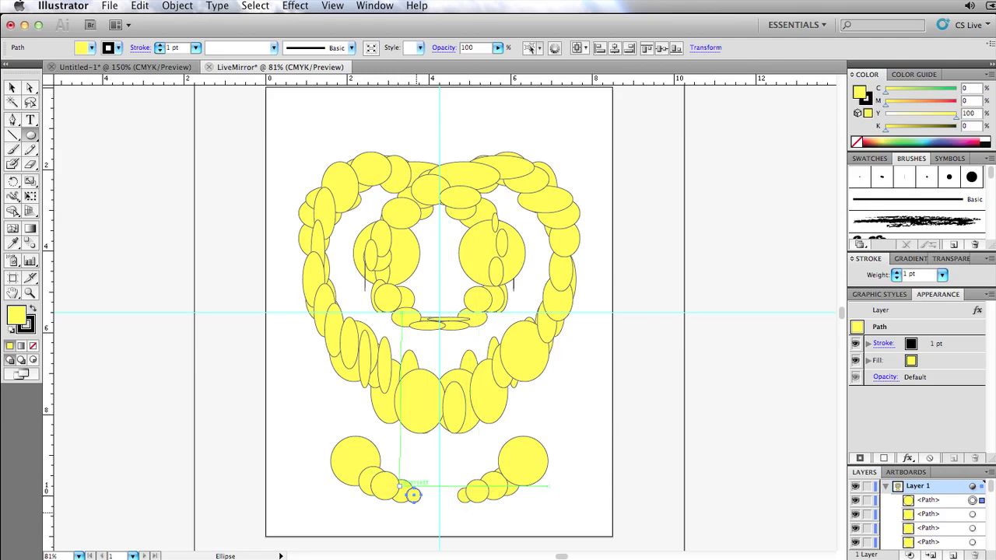
Select and delete all the yellow circles and ellipses, leaving only the locked guides and rectangle.
{"action": "left_click", "coordinate": [11, 87]}
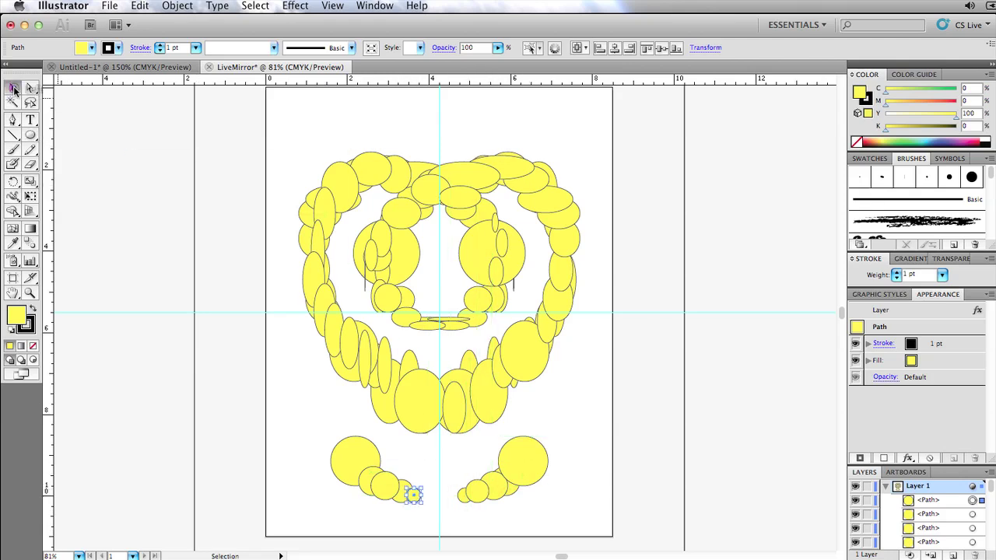
{"action": "left_click", "coordinate": [625, 255]}
{"action": "left_click_drag", "start_coordinate": [602, 130], "coordinate": [283, 508]}
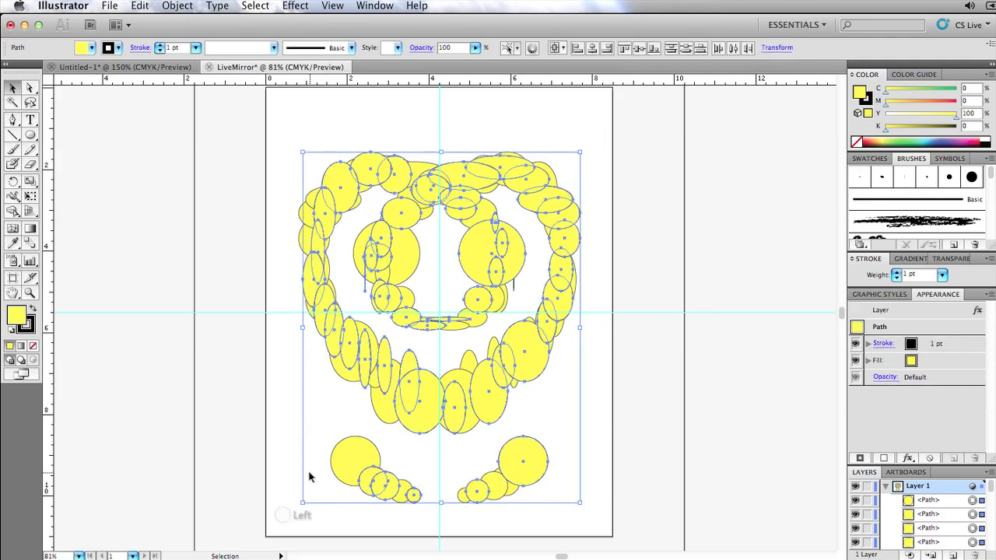
{"action": "key", "text": "Delete"}
Paint a half-face of wavy black Paintbrush strokes with the 15 pt Round brush, right of the vertical guide.
{"action": "left_click", "coordinate": [13, 151]}
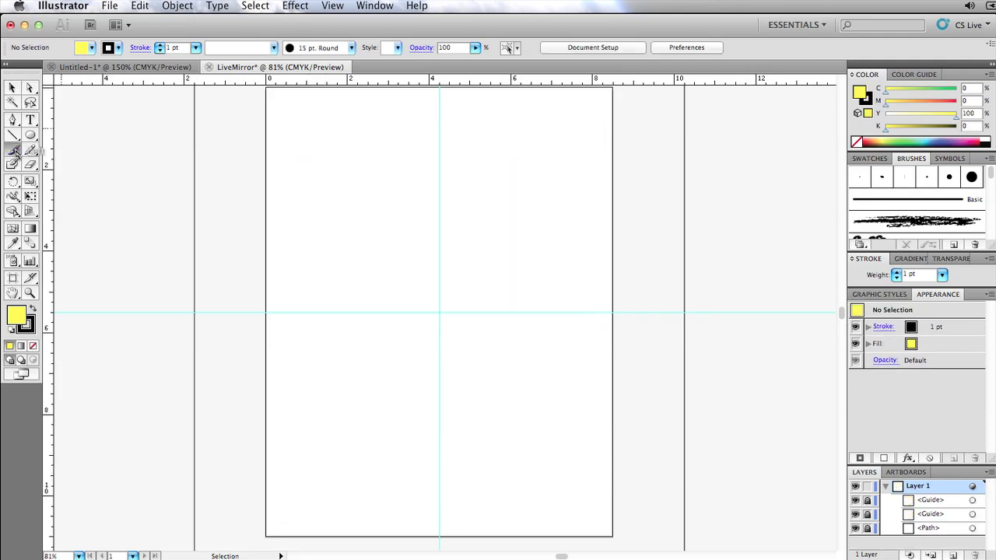
{"action": "left_click_drag", "start_coordinate": [445, 271], "coordinate": [496, 220]}
{"action": "left_click_drag", "start_coordinate": [461, 248], "coordinate": [542, 291]}
{"action": "left_click_drag", "start_coordinate": [533, 324], "coordinate": [484, 286]}
{"action": "mouse_move", "coordinate": [480, 290]}
{"action": "left_mouse_down"}
{"action": "mouse_move", "coordinate": [473, 280]}
{"action": "mouse_move", "coordinate": [451, 287]}
{"action": "left_mouse_up"}
{"action": "mouse_move", "coordinate": [495, 329]}
{"action": "left_mouse_down"}
{"action": "mouse_move", "coordinate": [471, 331]}
{"action": "mouse_move", "coordinate": [494, 332]}
{"action": "left_mouse_up"}
{"action": "left_click_drag", "start_coordinate": [498, 361], "coordinate": [537, 439]}
{"action": "left_click_drag", "start_coordinate": [483, 396], "coordinate": [512, 490]}
{"action": "mouse_move", "coordinate": [549, 449]}
{"action": "left_mouse_down"}
{"action": "mouse_move", "coordinate": [513, 357]}
{"action": "mouse_move", "coordinate": [543, 291]}
{"action": "left_mouse_up"}
{"action": "mouse_move", "coordinate": [552, 276]}
{"action": "left_mouse_down"}
{"action": "mouse_move", "coordinate": [531, 246]}
{"action": "mouse_move", "coordinate": [467, 227]}
{"action": "left_mouse_up"}
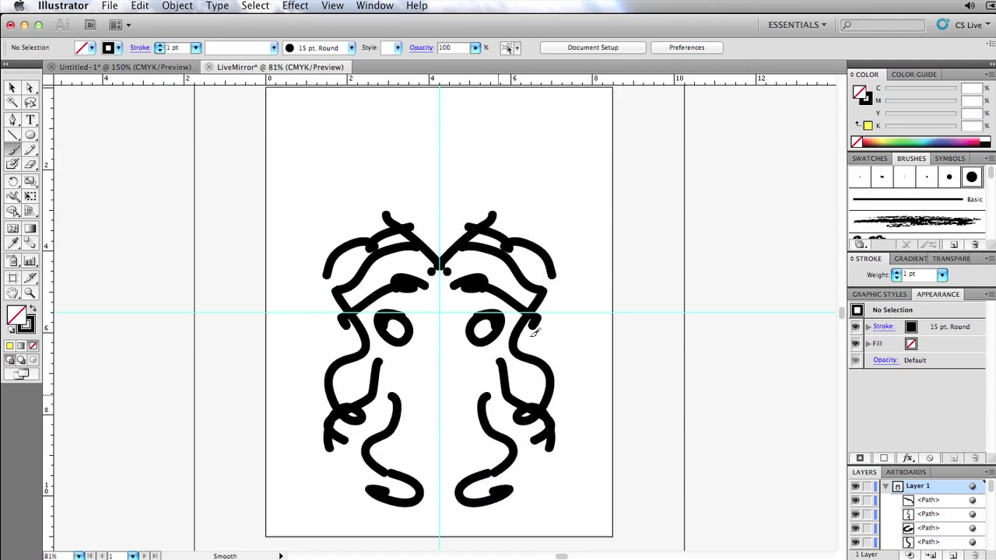
Select all the painted strokes and apply Expand Appearance to turn the live mirrored artwork into real paths, leaving it deselected.
{"action": "left_click", "coordinate": [17, 88]}
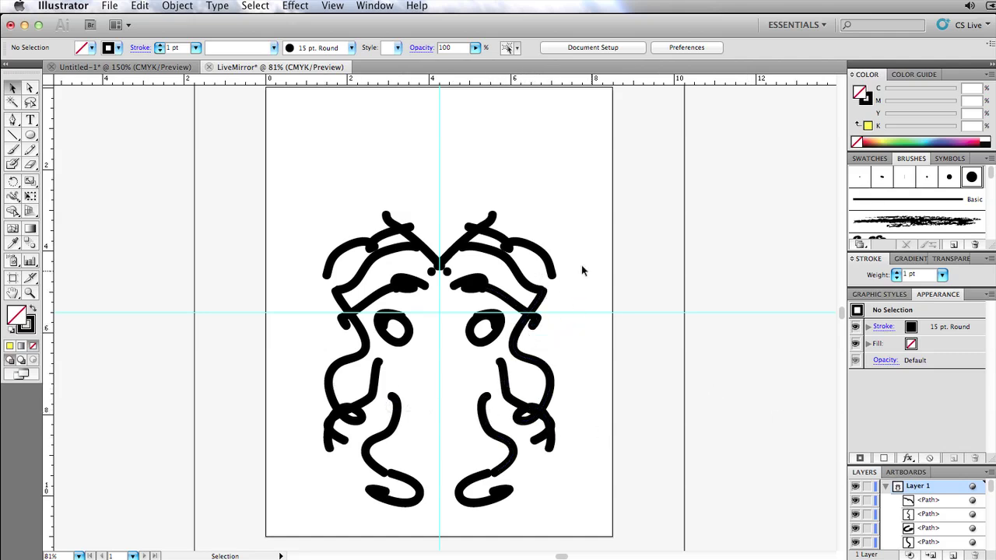
{"action": "left_click_drag", "start_coordinate": [572, 204], "coordinate": [304, 477]}
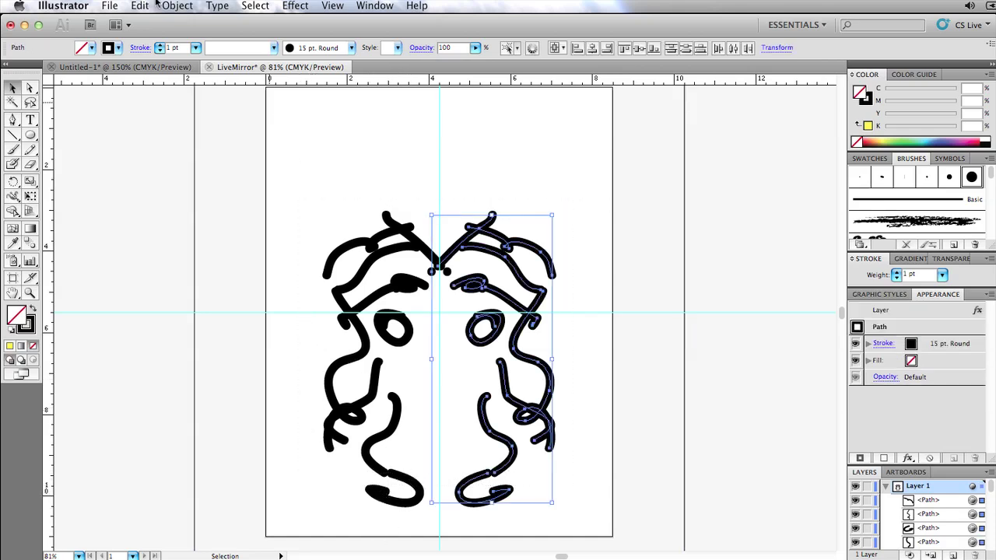
{"action": "left_click", "coordinate": [177, 5]}
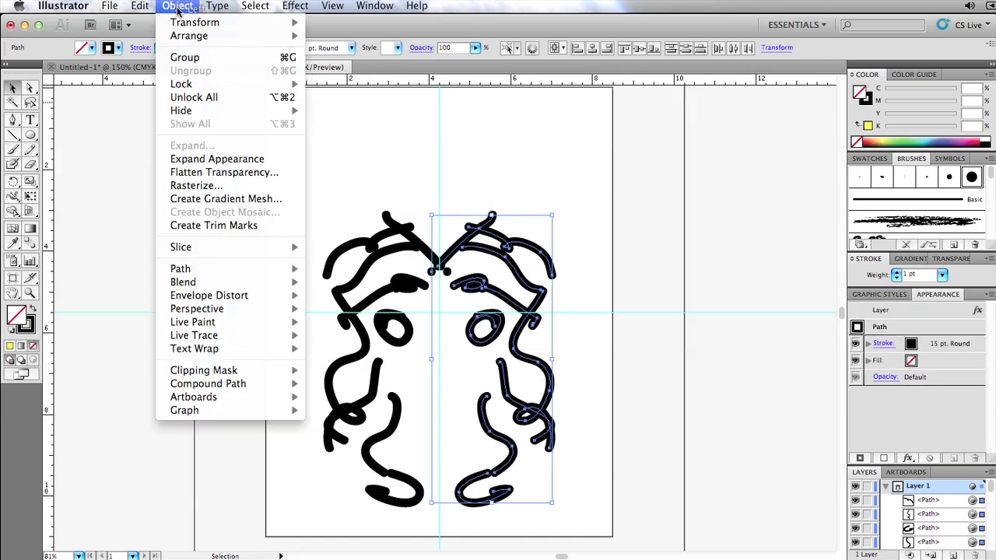
{"action": "left_click", "coordinate": [231, 161]}
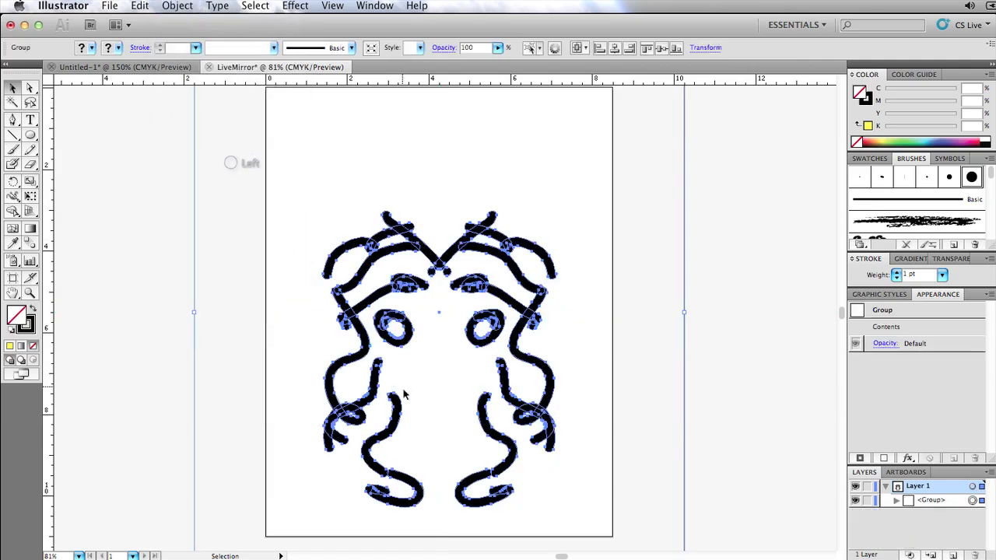
{"action": "left_click", "coordinate": [565, 368]}
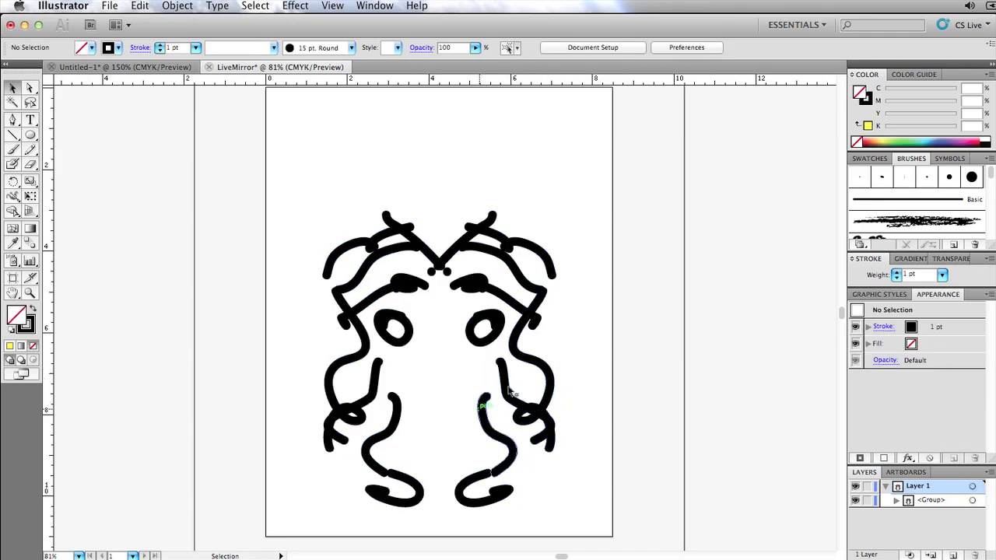
Examine the expanded group's outlines and anchor points on both halves up close and at full view, leaving it deselected.
{"action": "key", "text": "super+equal"}
{"action": "key", "text": "super+equal"}
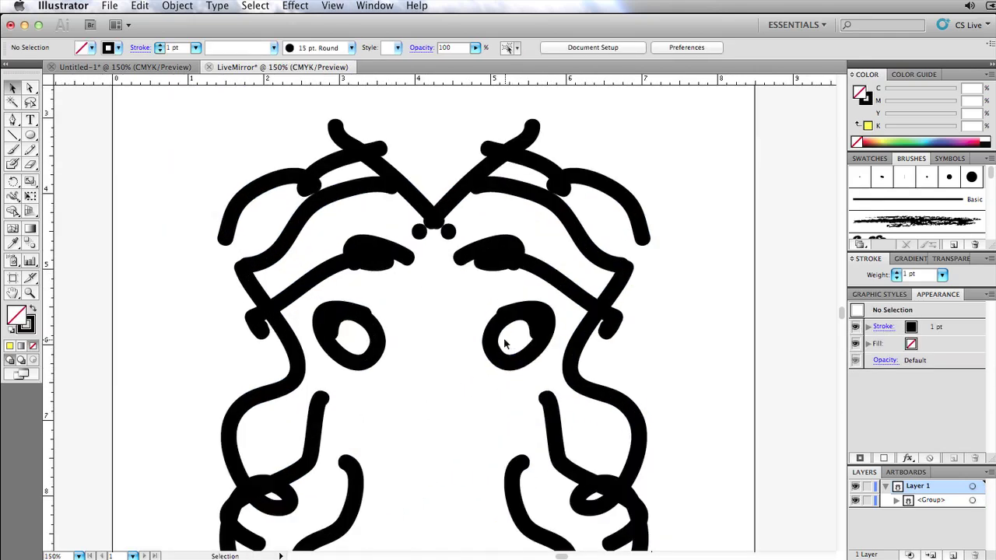
{"action": "left_click", "coordinate": [614, 403]}
{"action": "left_click_drag", "start_coordinate": [529, 383], "coordinate": [524, 310]}
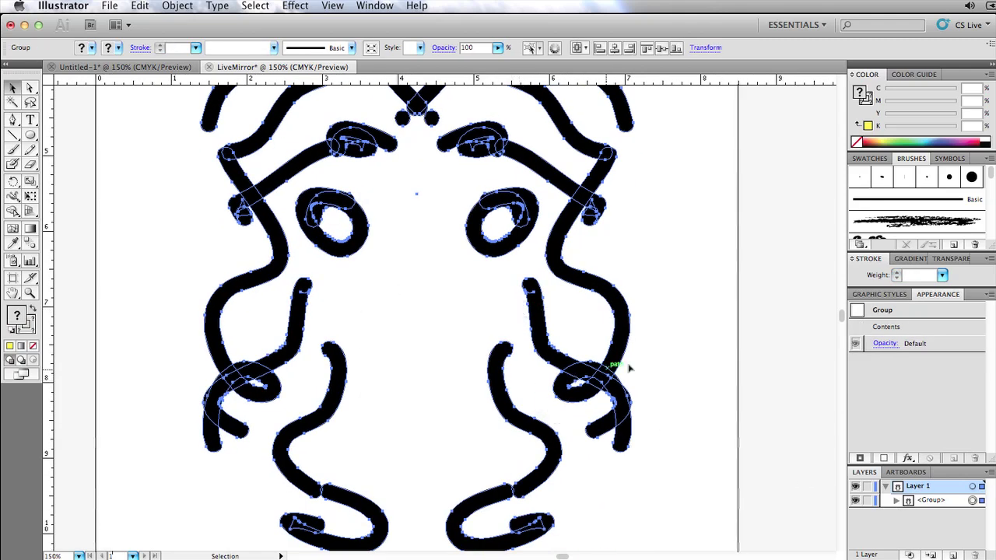
{"action": "left_click_drag", "start_coordinate": [485, 383], "coordinate": [534, 363]}
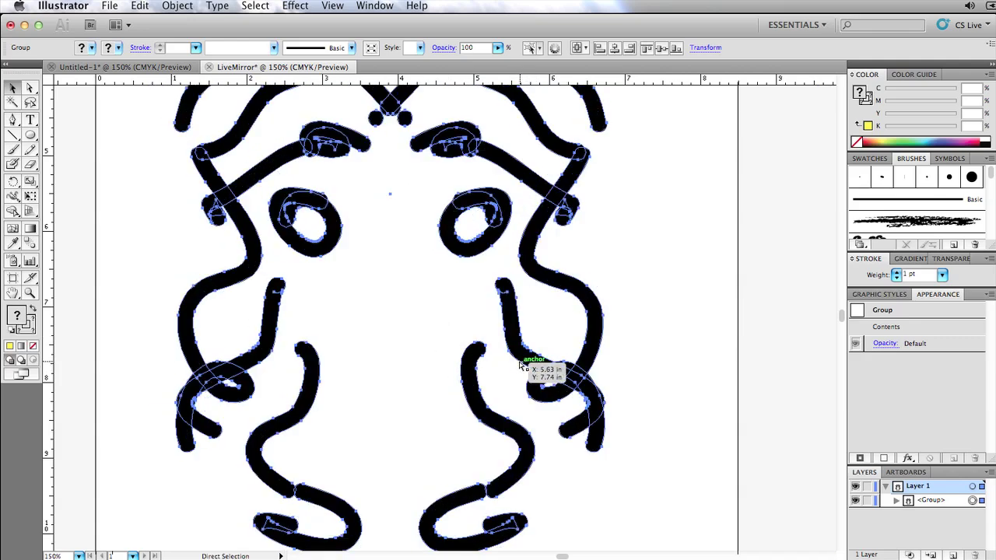
{"action": "key", "text": "super+minus"}
{"action": "key", "text": "super+minus"}
{"action": "left_click_drag", "start_coordinate": [516, 318], "coordinate": [532, 355]}
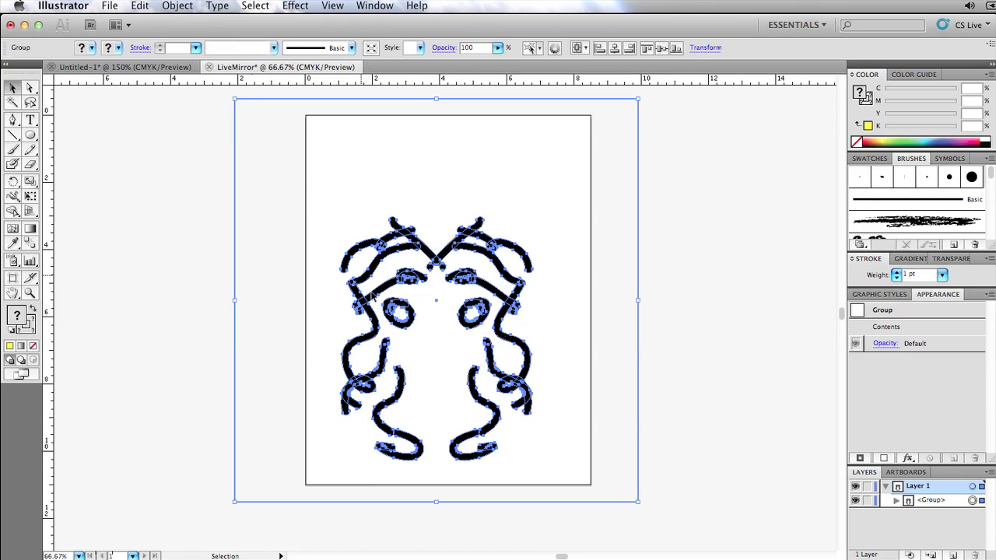
{"action": "left_click", "coordinate": [177, 6]}
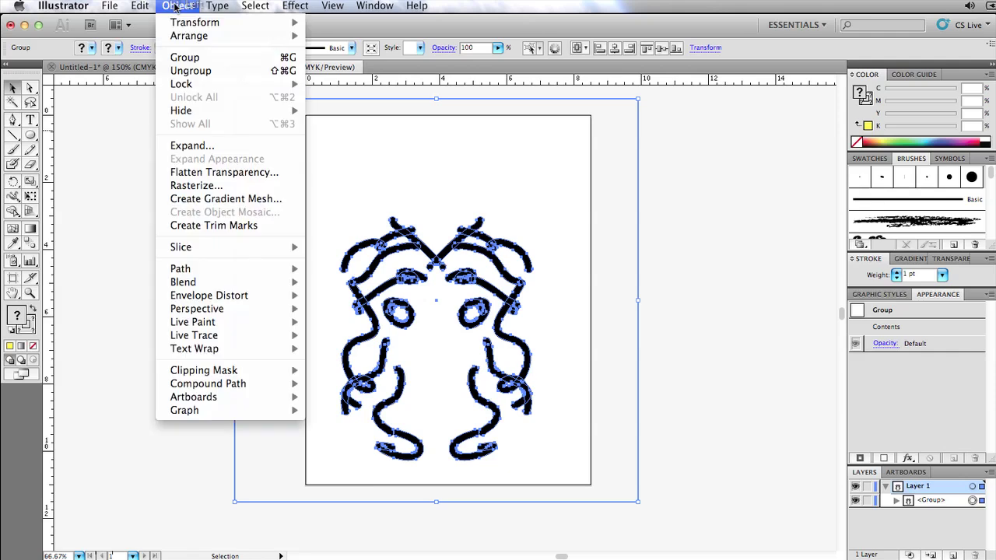
{"action": "left_click", "coordinate": [552, 312]}
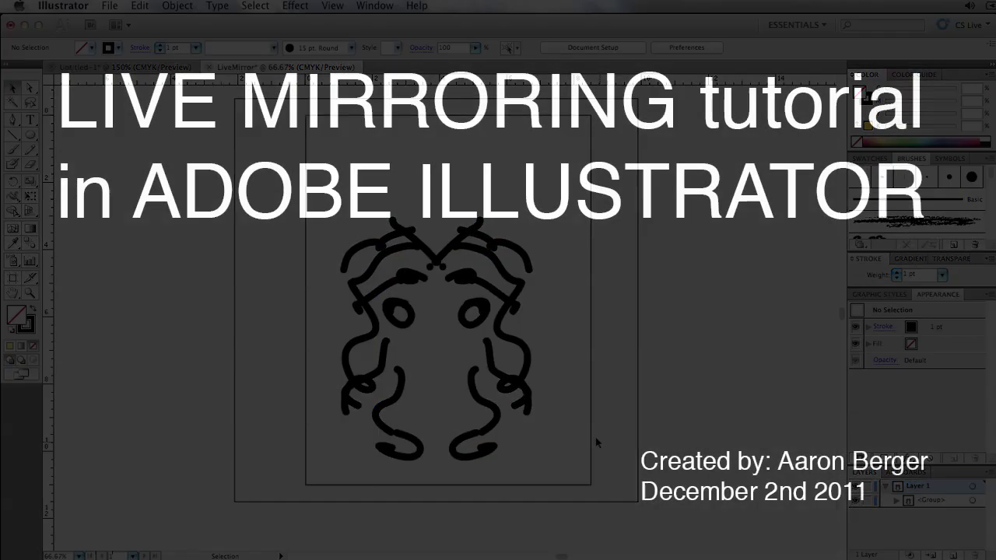